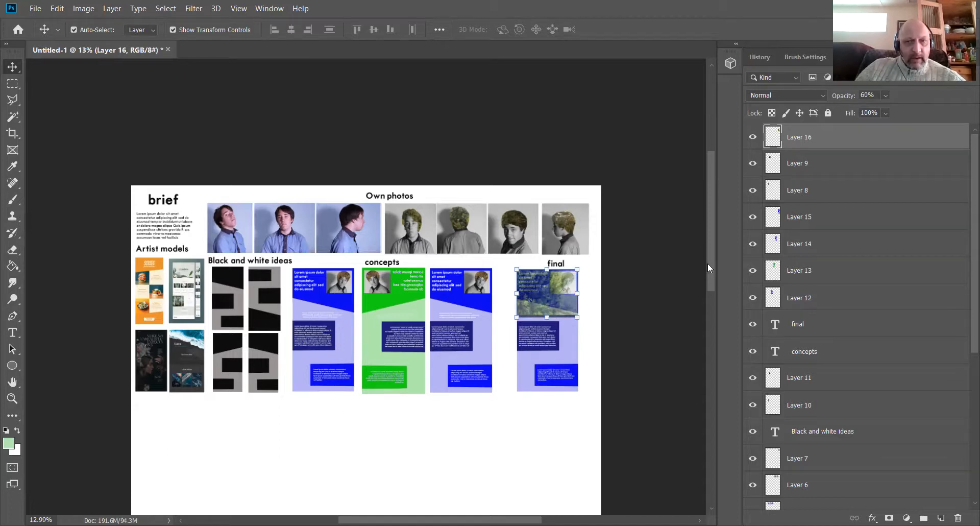
- Switch to Pinterest in the browser and open the second account in the profile's following list
{"action": "mouse_move", "coordinate": [709, 263]}
{"action": "left_mouse_down"}
{"action": "mouse_move", "coordinate": [712, 284]}
{"action": "mouse_move", "coordinate": [709, 259]}
{"action": "left_mouse_up"}
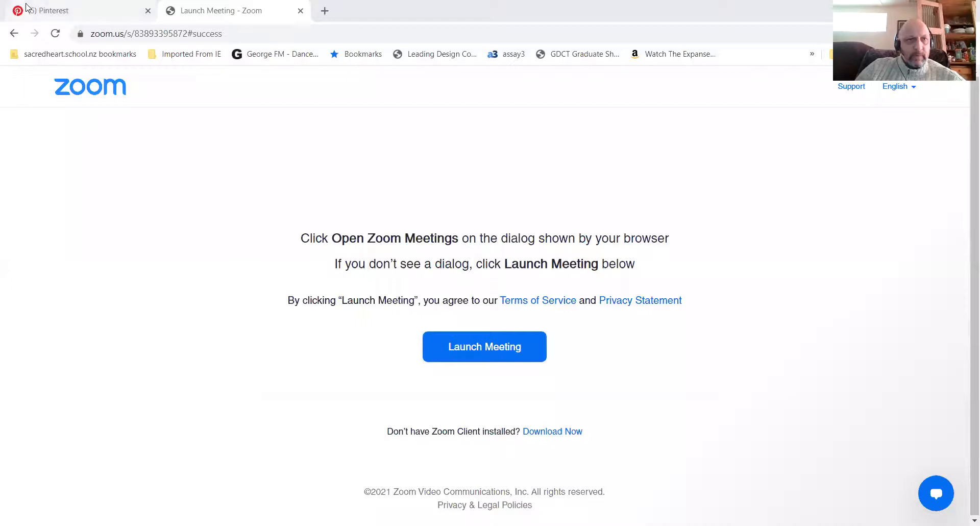
{"action": "left_click", "coordinate": [55, 7]}
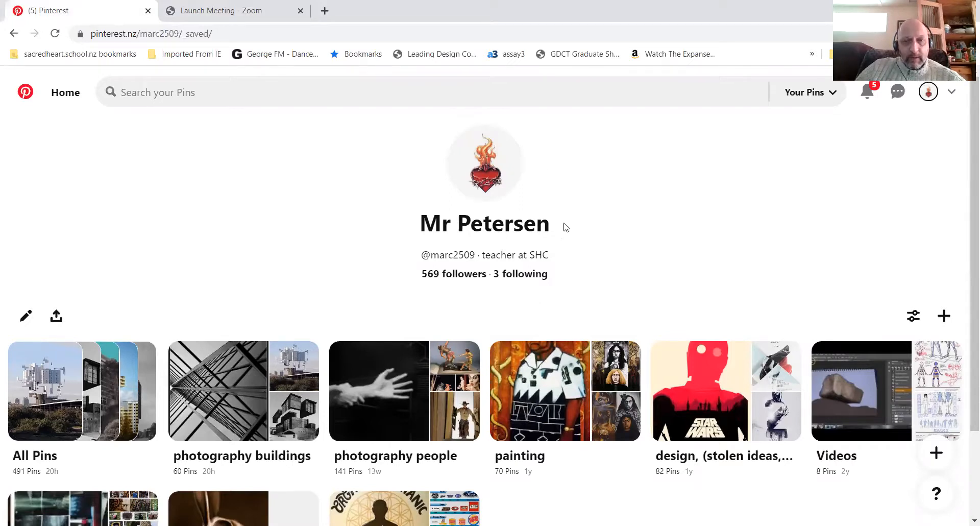
{"action": "left_click", "coordinate": [532, 278]}
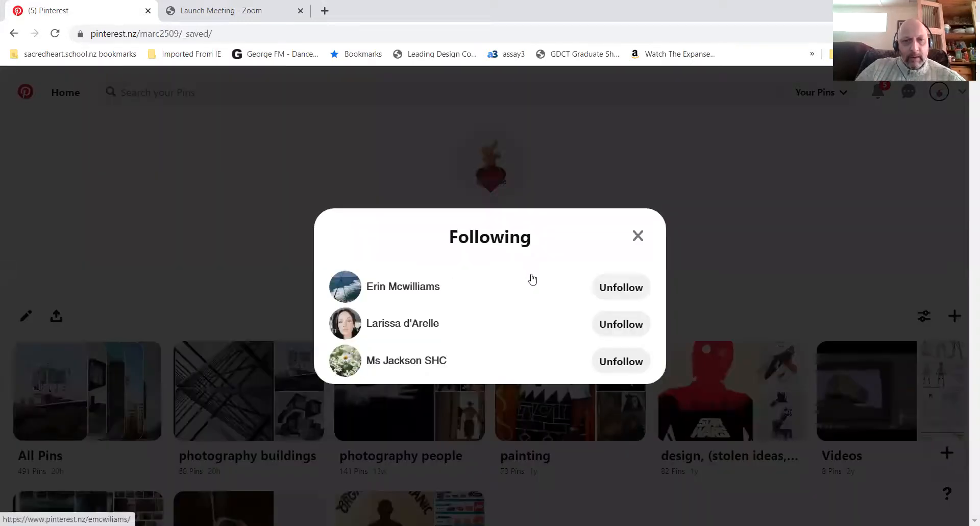
{"action": "left_click", "coordinate": [401, 324]}
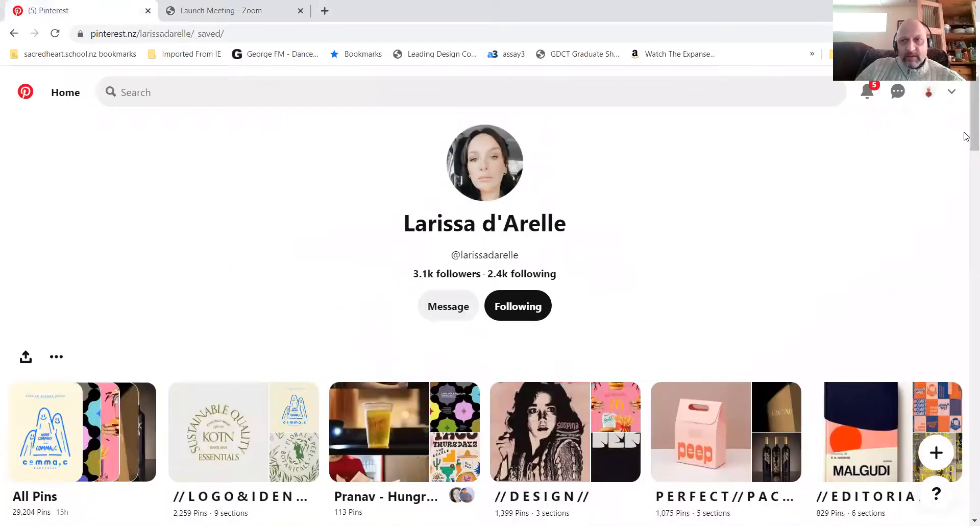
- Find and open the WEBSITE board among the followed account's boards
{"action": "scroll", "coordinate": [964, 149], "scroll_direction": "down", "scroll_amount": 4}
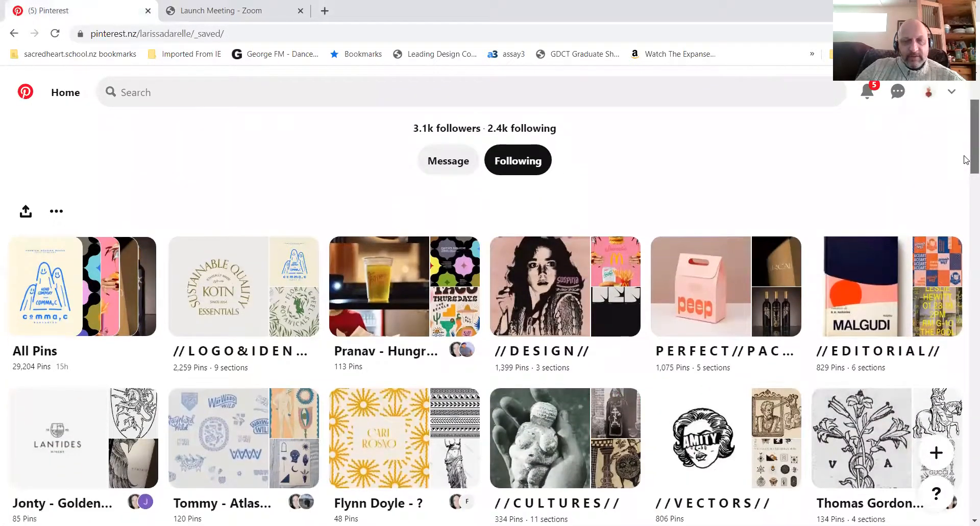
{"action": "scroll", "coordinate": [965, 175], "scroll_direction": "down", "scroll_amount": 3}
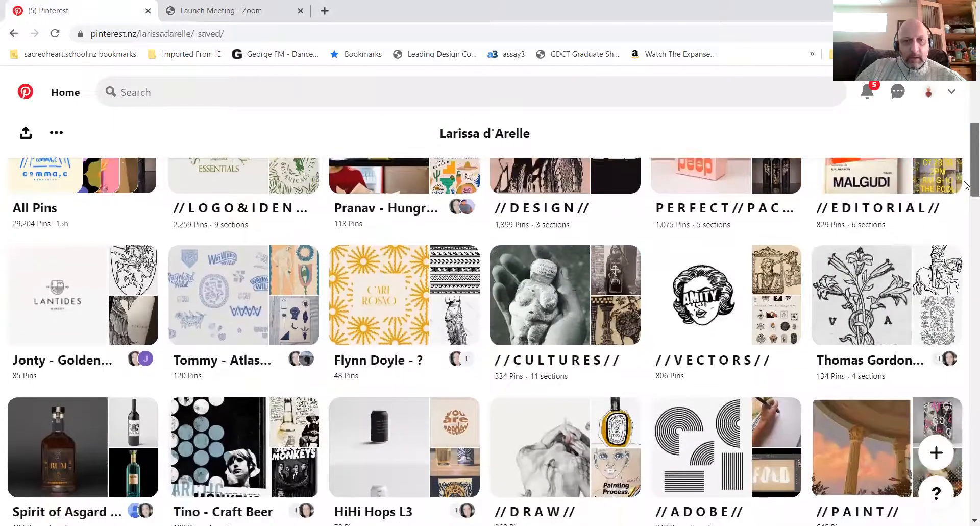
{"action": "scroll", "coordinate": [966, 195], "scroll_direction": "down", "scroll_amount": 2}
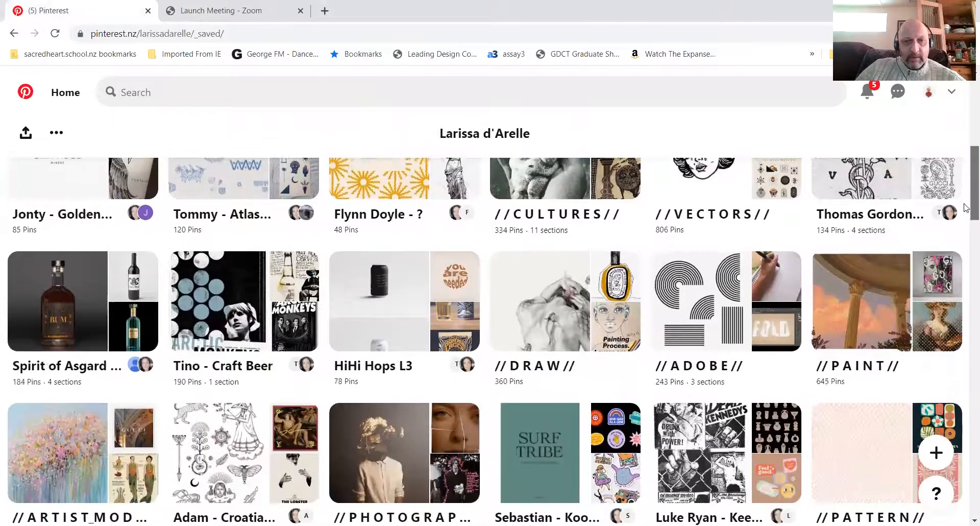
{"action": "scroll", "coordinate": [965, 215], "scroll_direction": "down", "scroll_amount": 4}
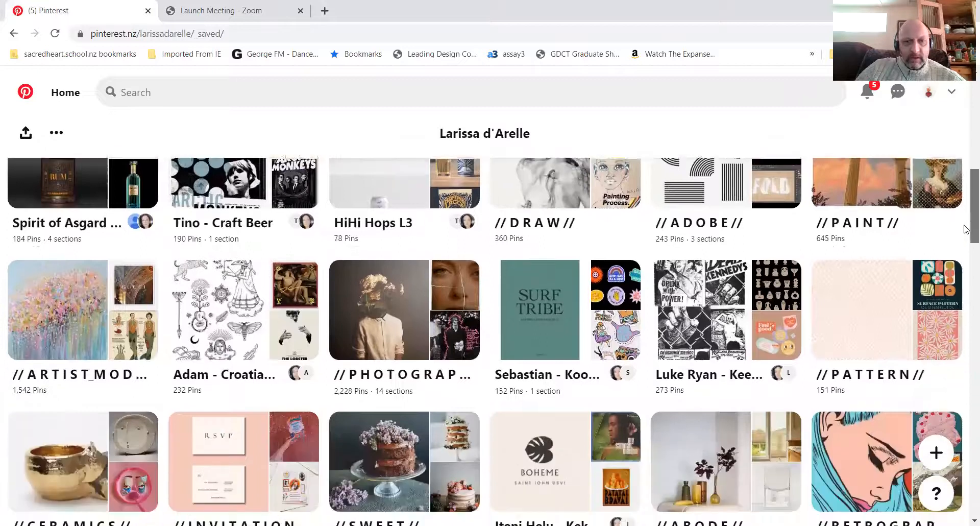
{"action": "scroll", "coordinate": [964, 250], "scroll_direction": "down", "scroll_amount": 4}
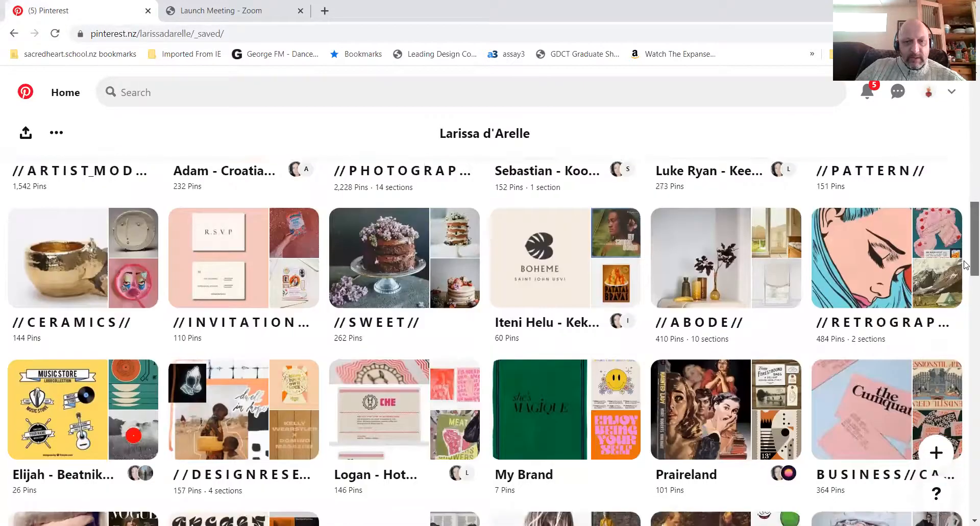
{"action": "scroll", "coordinate": [965, 286], "scroll_direction": "down", "scroll_amount": 2}
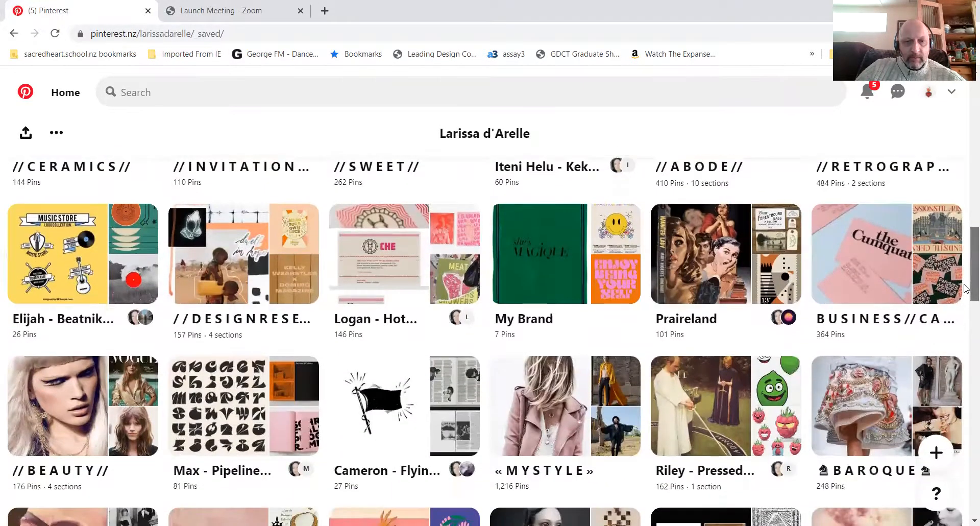
{"action": "scroll", "coordinate": [965, 304], "scroll_direction": "down", "scroll_amount": 2}
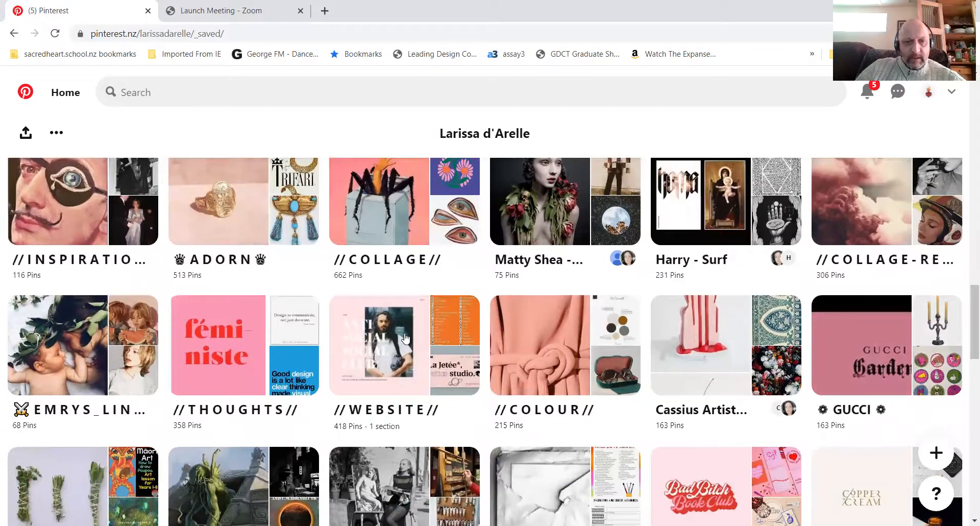
{"action": "left_click", "coordinate": [405, 338]}
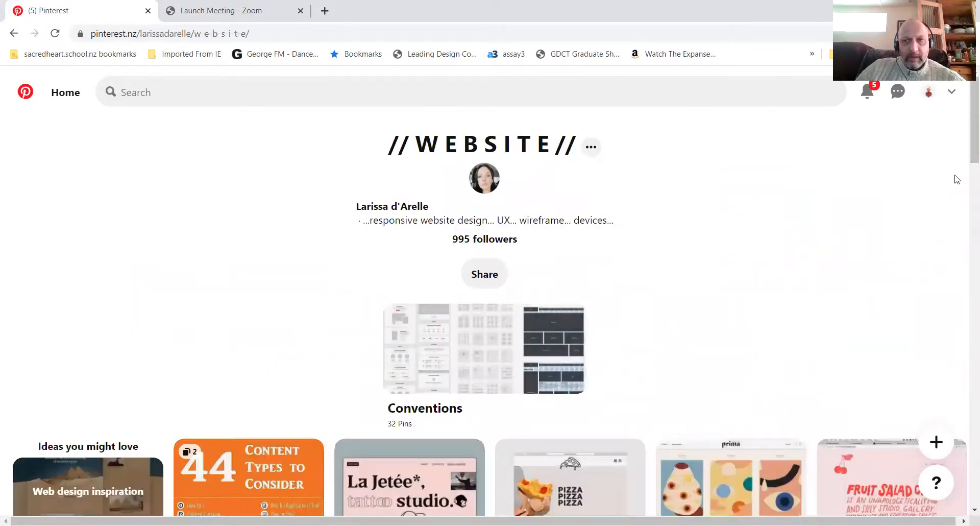
- Open the orange Burger Burger "Special Specials" pin from the WEBSITE board
{"action": "scroll", "coordinate": [964, 153], "scroll_direction": "down", "scroll_amount": 5}
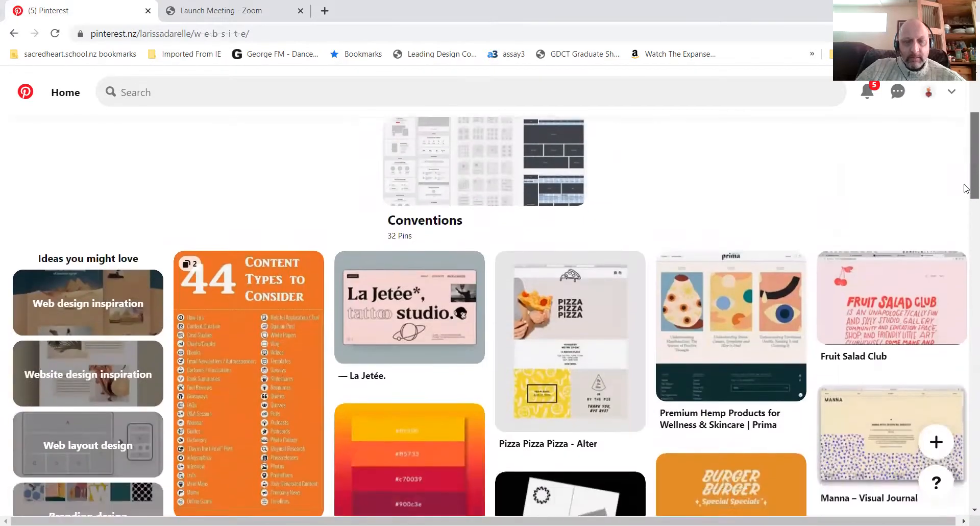
{"action": "scroll", "coordinate": [964, 196], "scroll_direction": "down", "scroll_amount": 3}
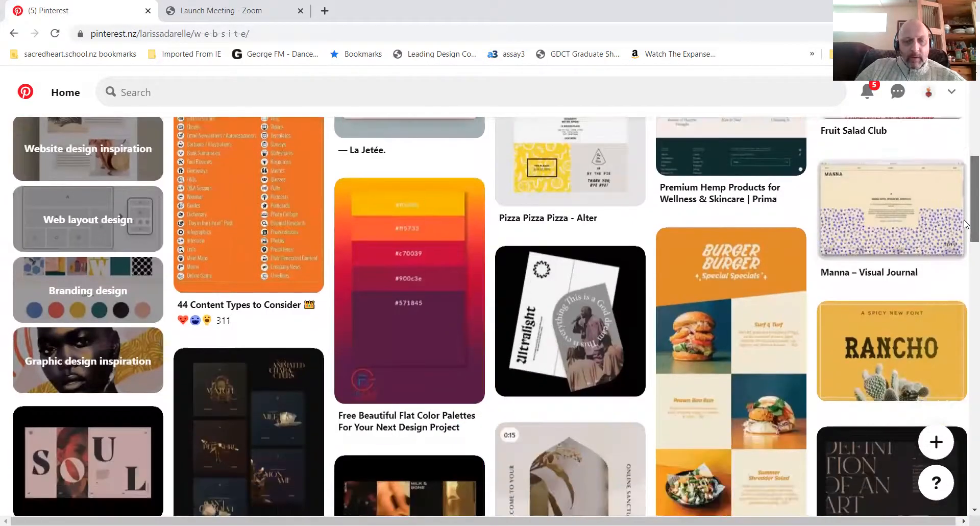
{"action": "scroll", "coordinate": [964, 230], "scroll_direction": "down", "scroll_amount": 2}
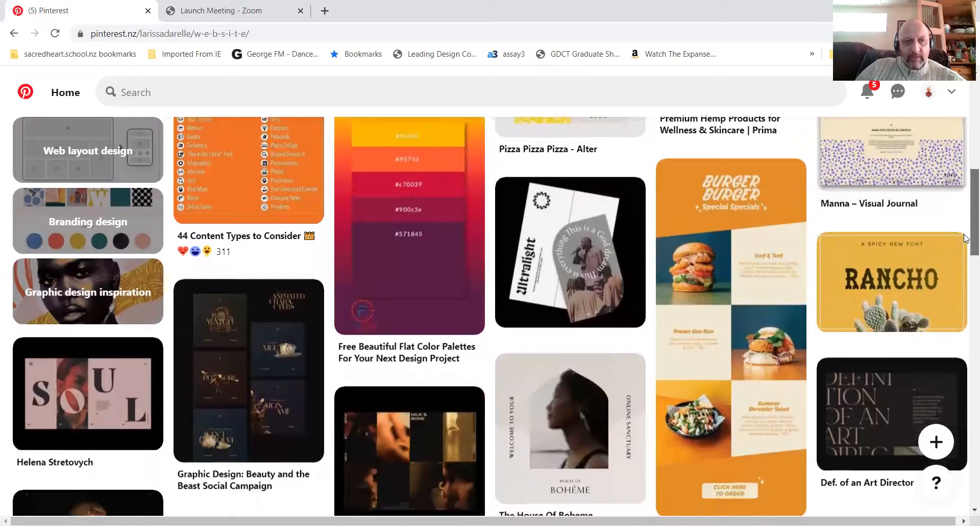
{"action": "scroll", "coordinate": [965, 244], "scroll_direction": "down", "scroll_amount": 2}
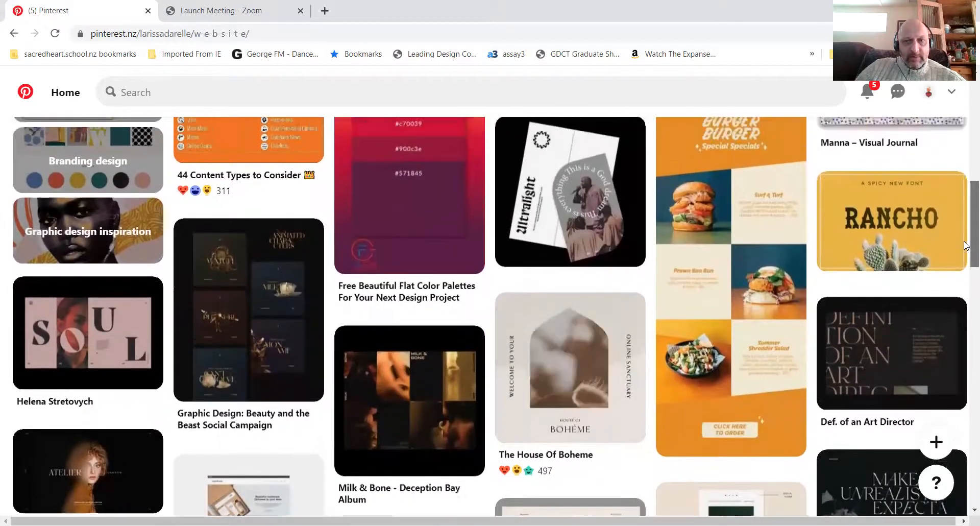
{"action": "scroll", "coordinate": [964, 243], "scroll_direction": "up", "scroll_amount": 1}
{"action": "left_click_drag", "start_coordinate": [965, 242], "coordinate": [964, 241]}
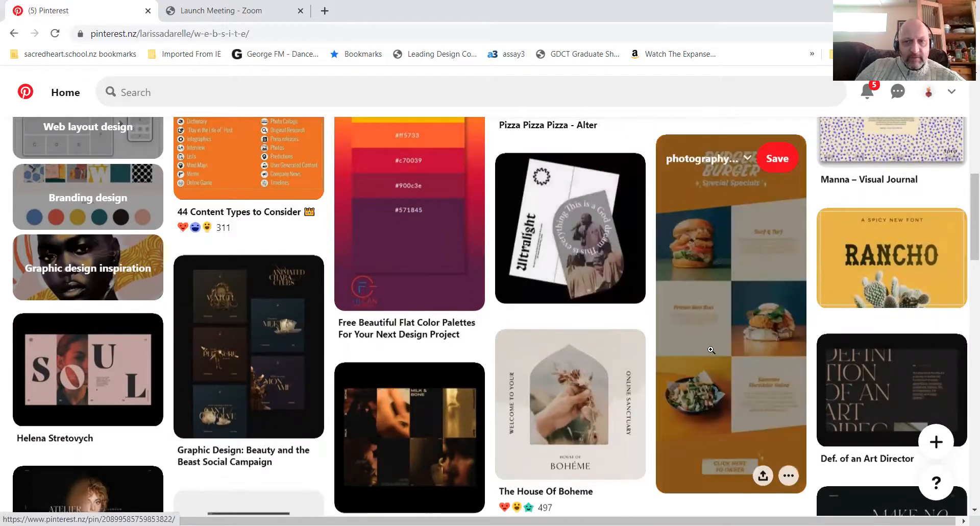
{"action": "left_click", "coordinate": [732, 303]}
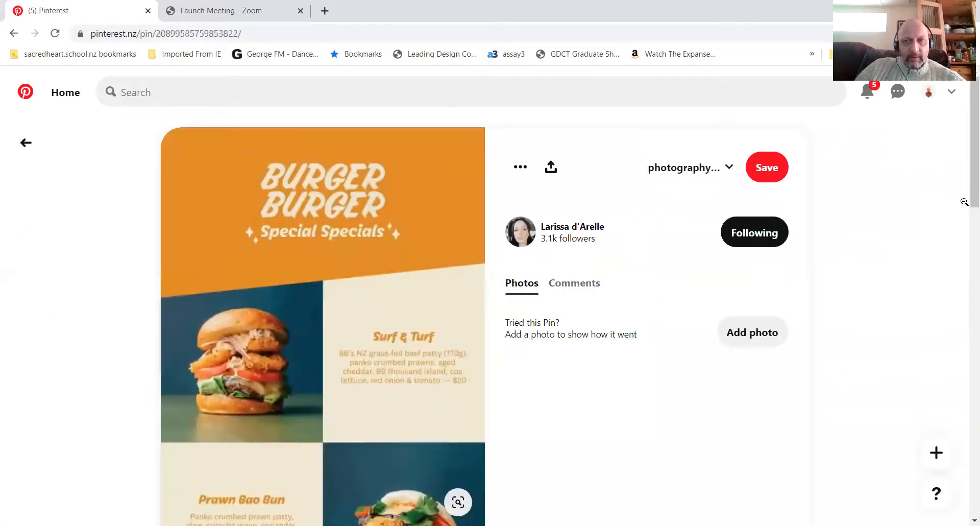
- Look over the Burger Burger pin and its related food layouts, and copy the pin's image to the clipboard
{"action": "scroll", "coordinate": [966, 205], "scroll_direction": "down", "scroll_amount": 2}
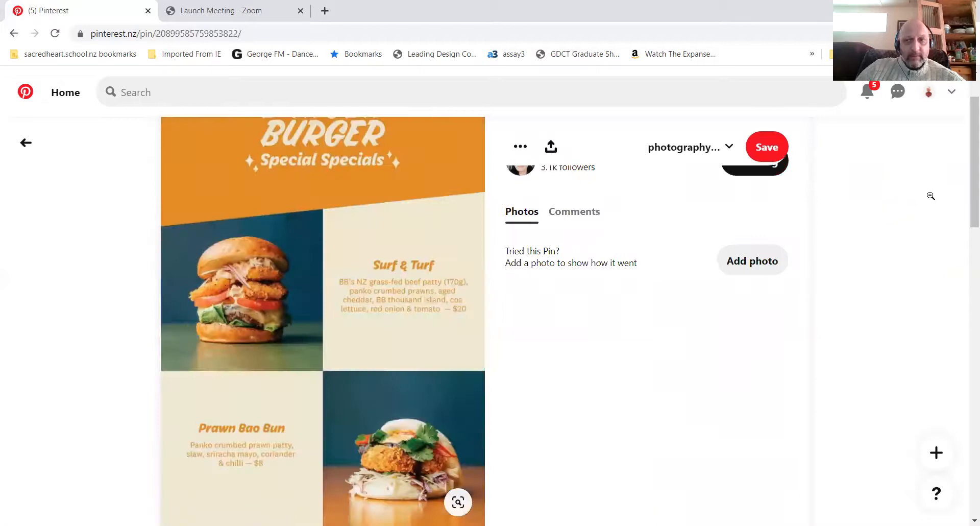
{"action": "left_click_drag", "start_coordinate": [972, 204], "coordinate": [967, 525]}
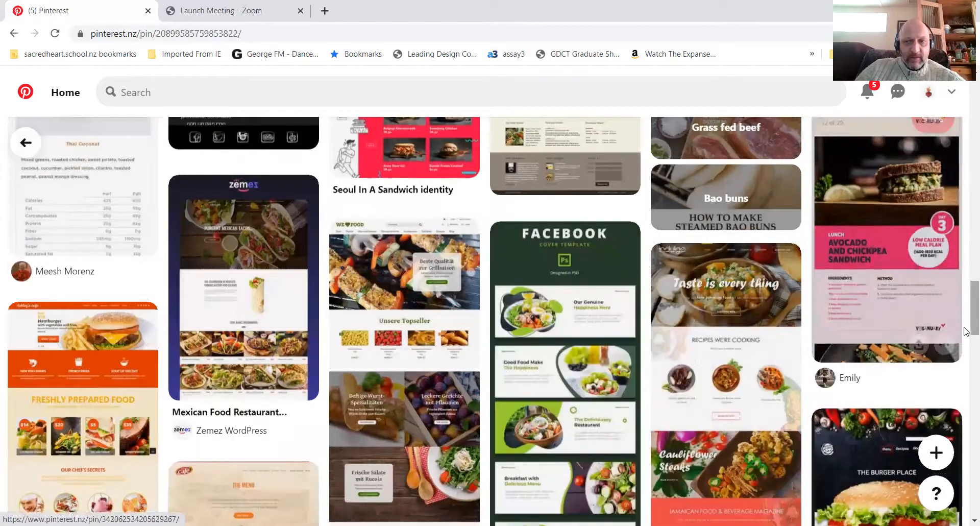
{"action": "scroll", "coordinate": [966, 328], "scroll_direction": "down", "scroll_amount": 4}
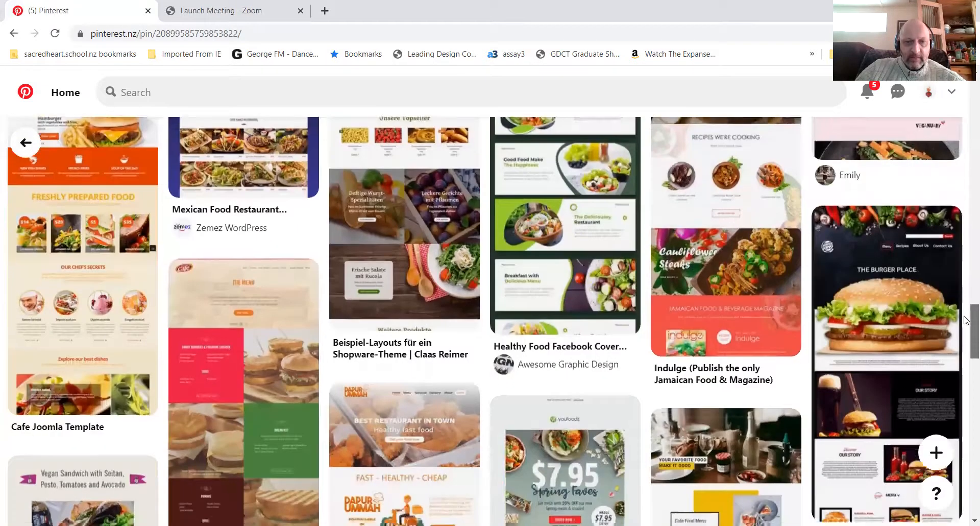
{"action": "left_click_drag", "start_coordinate": [964, 316], "coordinate": [967, 122]}
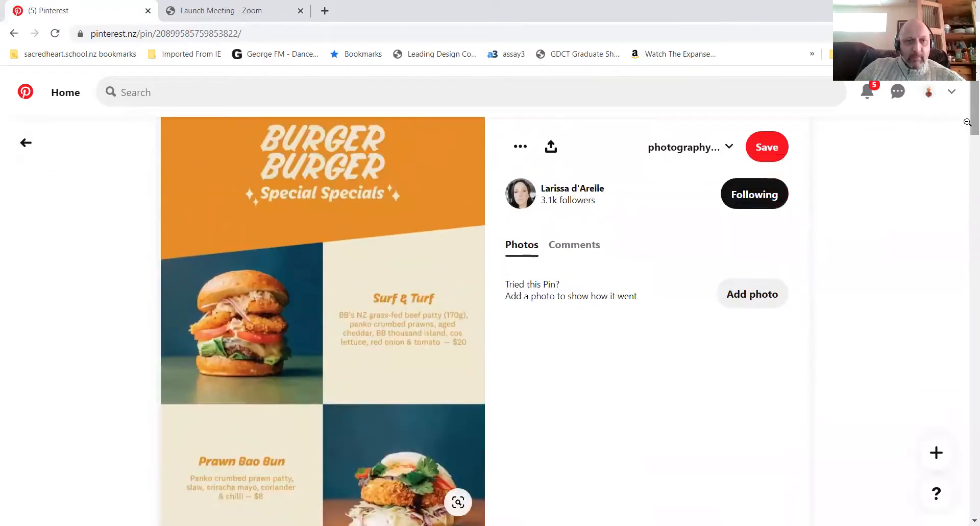
{"action": "right_click", "coordinate": [285, 248]}
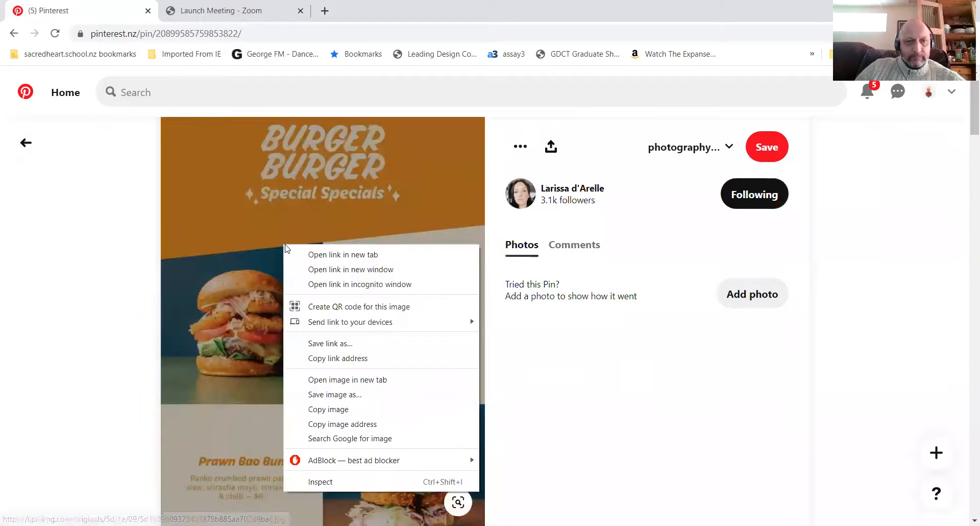
{"action": "left_click", "coordinate": [331, 410]}
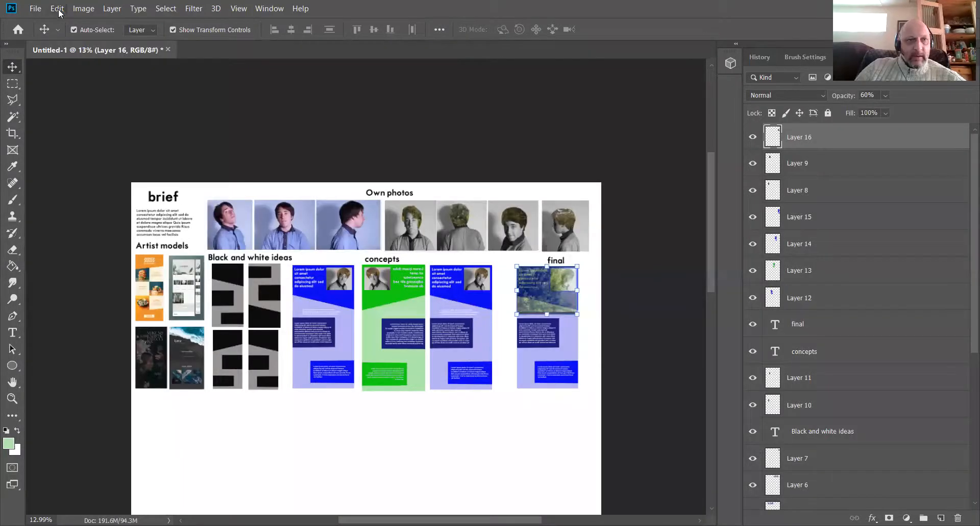
- Switch to Photoshop, paste the copied burger layout into the board, and move it to the blank area below the artist models
{"action": "left_click", "coordinate": [57, 10]}
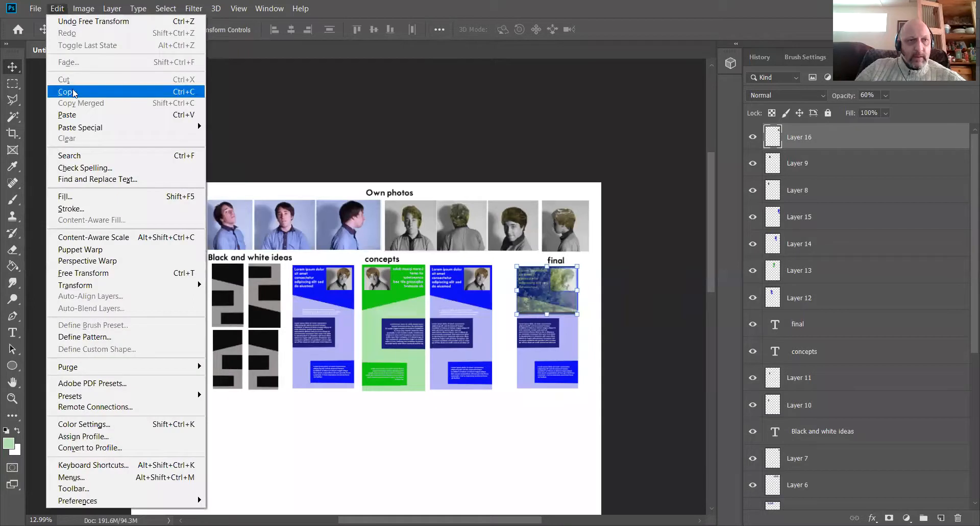
{"action": "left_click", "coordinate": [75, 115]}
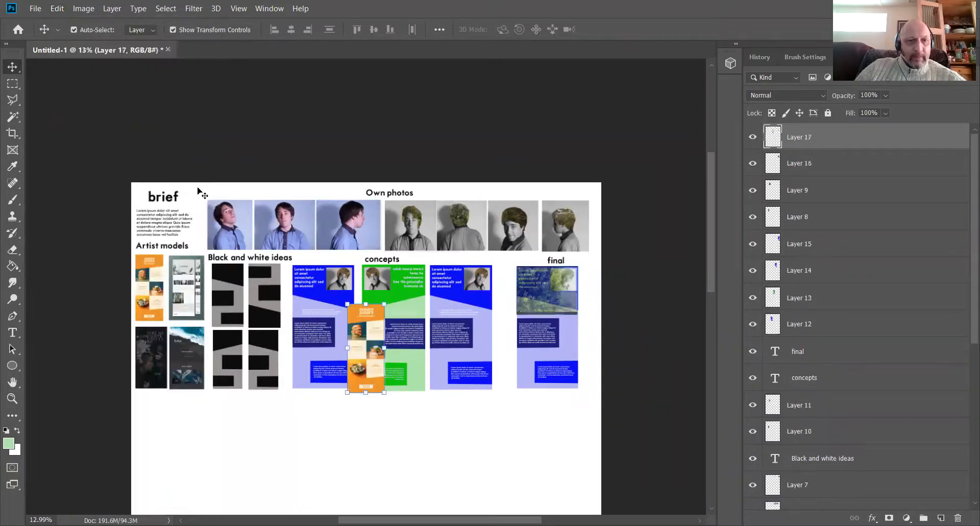
{"action": "left_click_drag", "start_coordinate": [354, 339], "coordinate": [356, 339]}
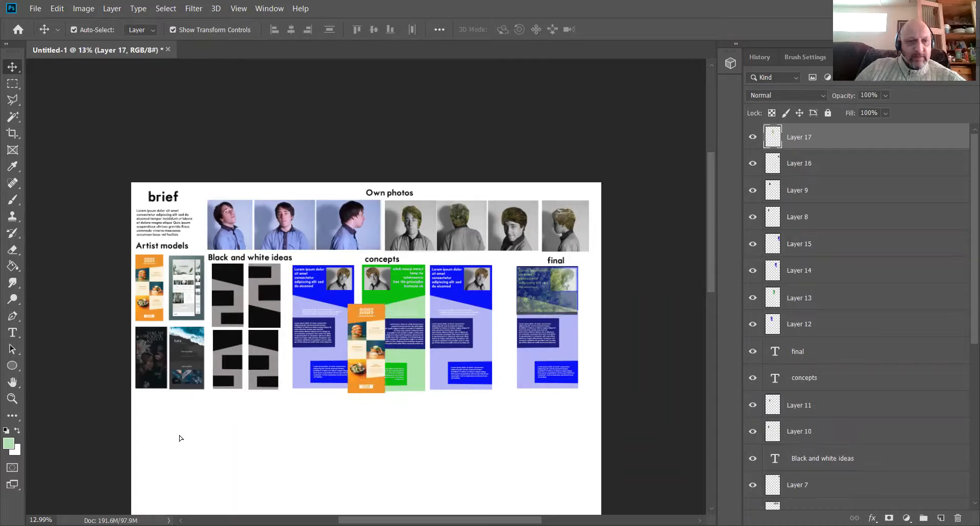
{"action": "left_click_drag", "start_coordinate": [180, 438], "coordinate": [176, 442]}
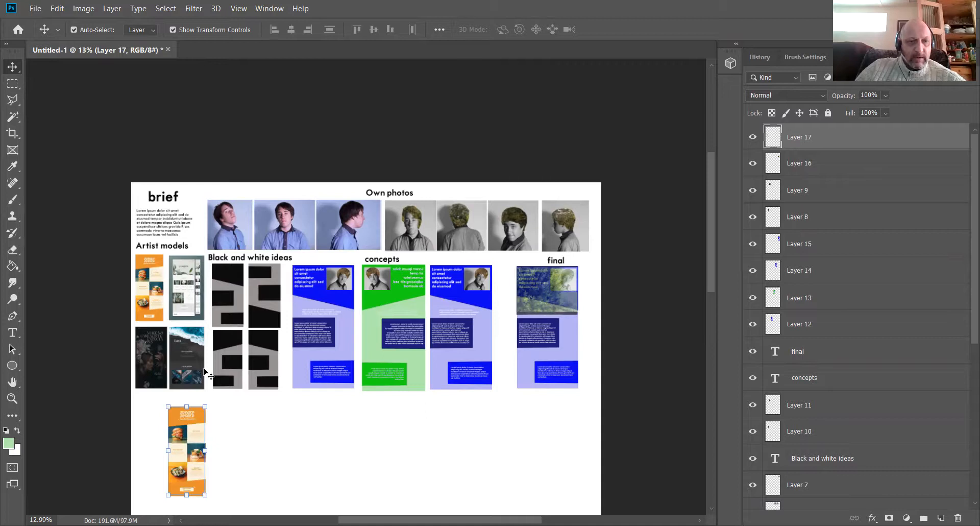
{"action": "left_click_drag", "start_coordinate": [202, 413], "coordinate": [190, 444]}
{"action": "right_click", "coordinate": [146, 276]}
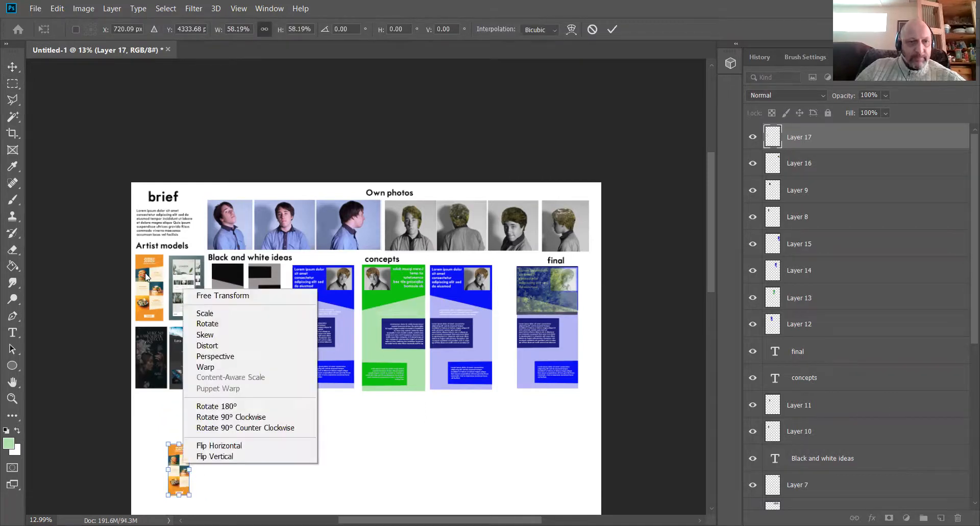
{"action": "left_click", "coordinate": [179, 470]}
{"action": "right_click", "coordinate": [175, 464]}
{"action": "left_click", "coordinate": [175, 465]}
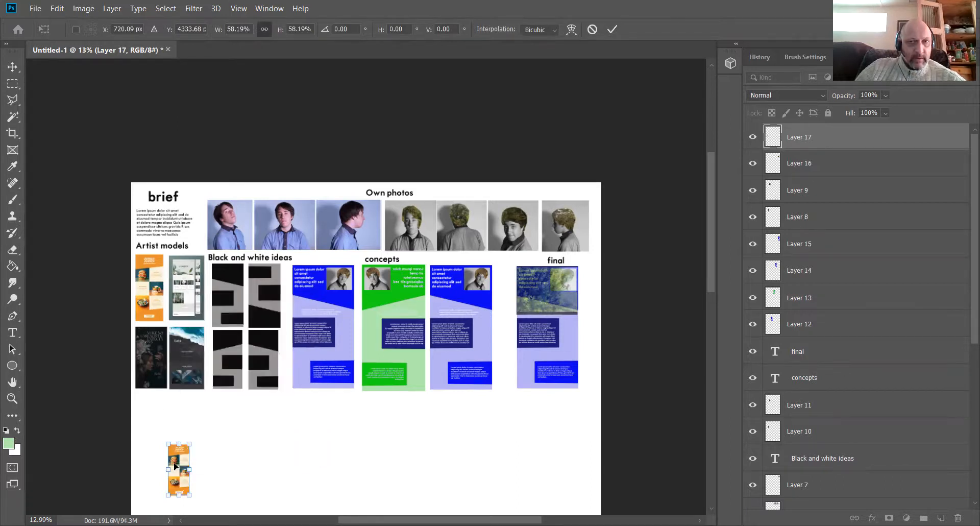
{"action": "right_click", "coordinate": [176, 466]}
{"action": "left_click", "coordinate": [175, 465]}
{"action": "right_click", "coordinate": [175, 466]}
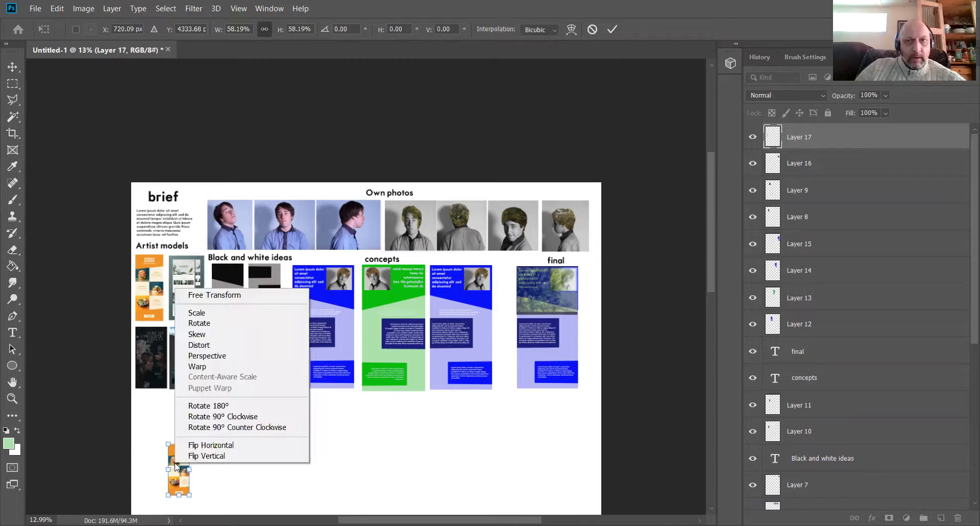
{"action": "left_click", "coordinate": [592, 31]}
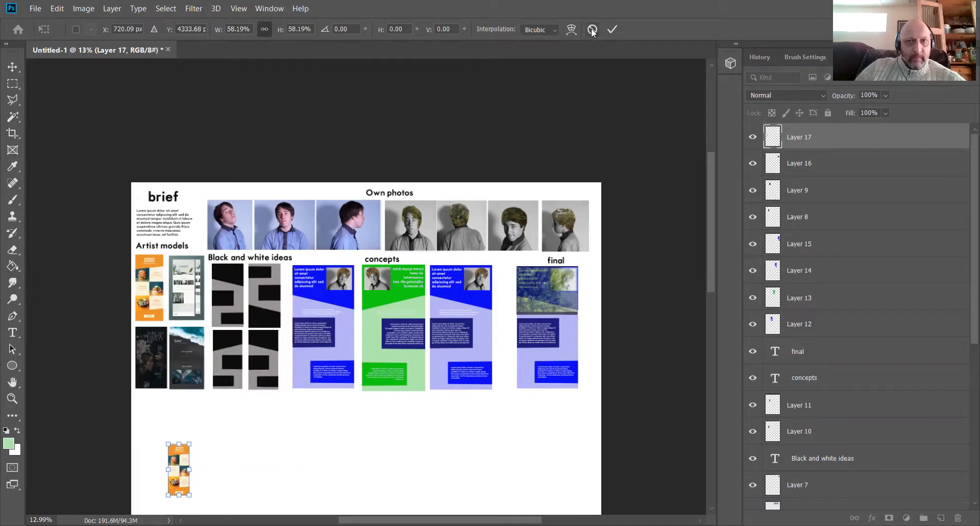
{"action": "left_click", "coordinate": [592, 30]}
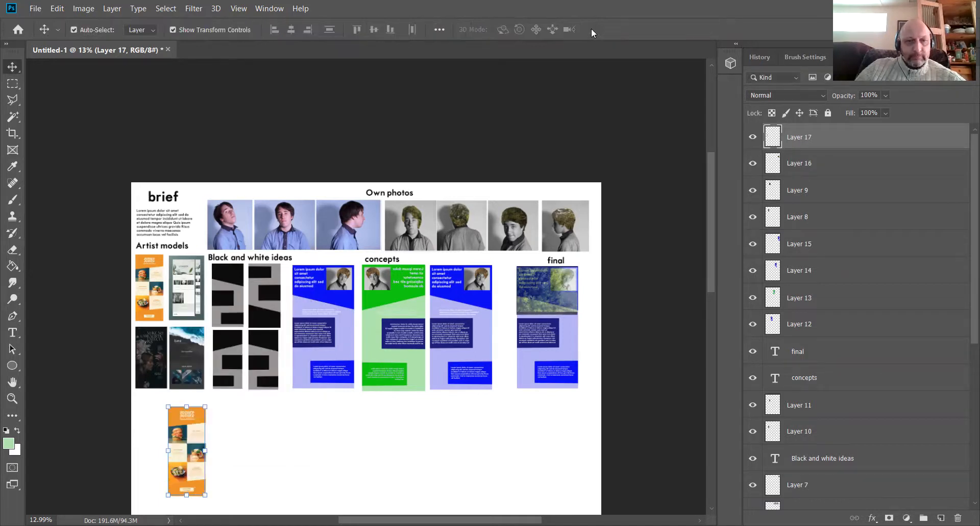
- Move the pasted burger layout over the existing burger layout under the Artist models heading
{"action": "left_click_drag", "start_coordinate": [180, 443], "coordinate": [157, 386]}
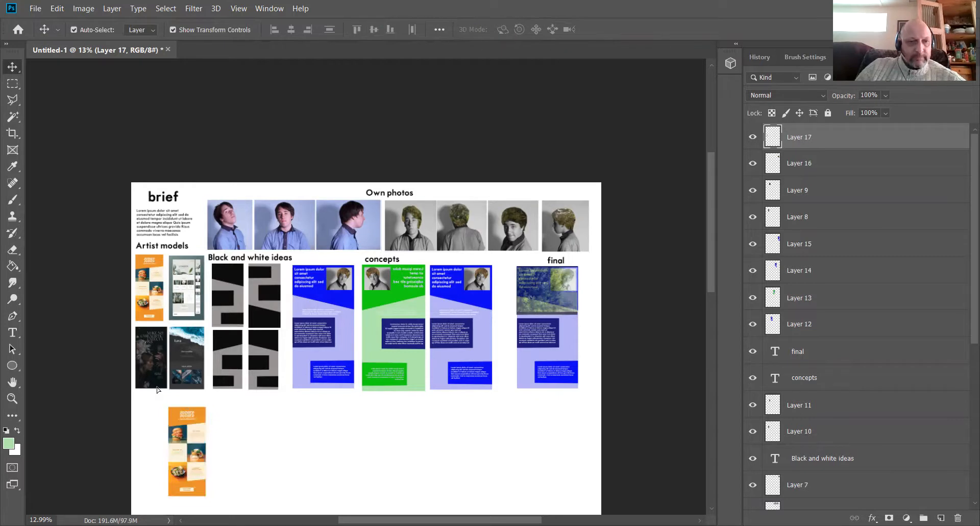
{"action": "left_click_drag", "start_coordinate": [148, 290], "coordinate": [150, 285]}
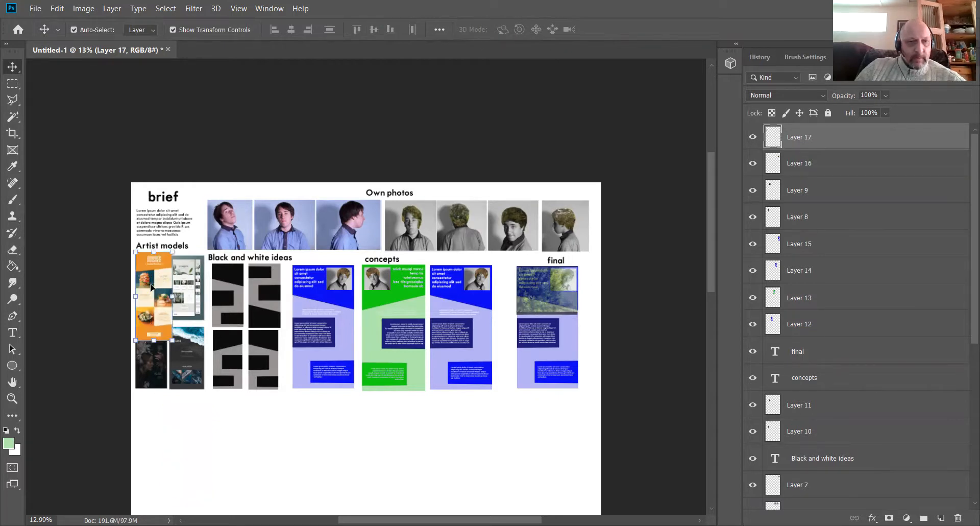
- Scale the pasted orange burger layout to about 80.63% so it fits its slot under the Artist models heading
{"action": "left_click_drag", "start_coordinate": [174, 253], "coordinate": [156, 283]}
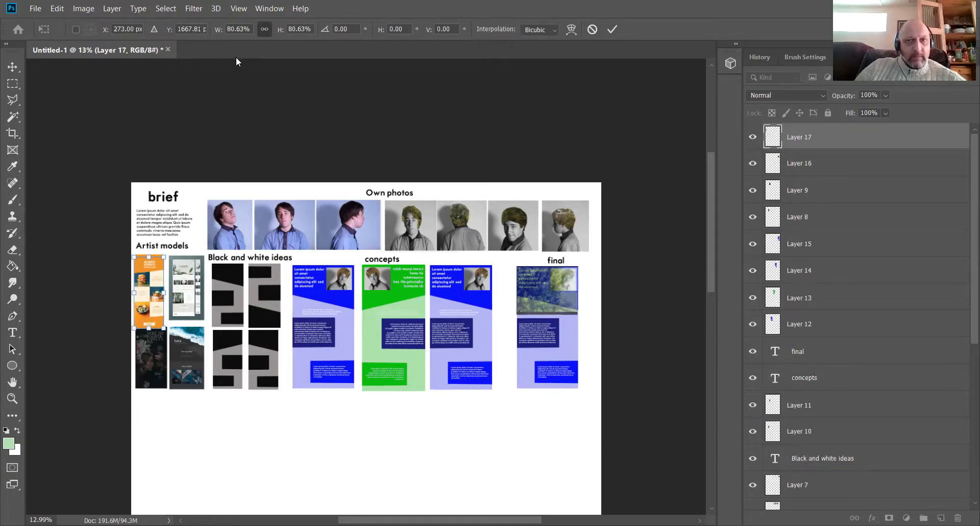
{"action": "left_click", "coordinate": [612, 29]}
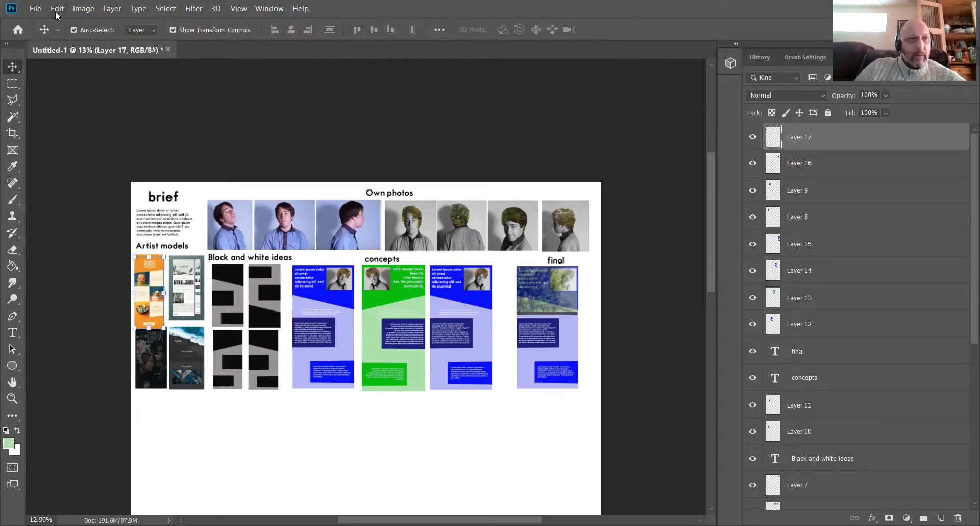
- Start a new document measured in centimeters, with width 10 and height 20
{"action": "left_click", "coordinate": [37, 9]}
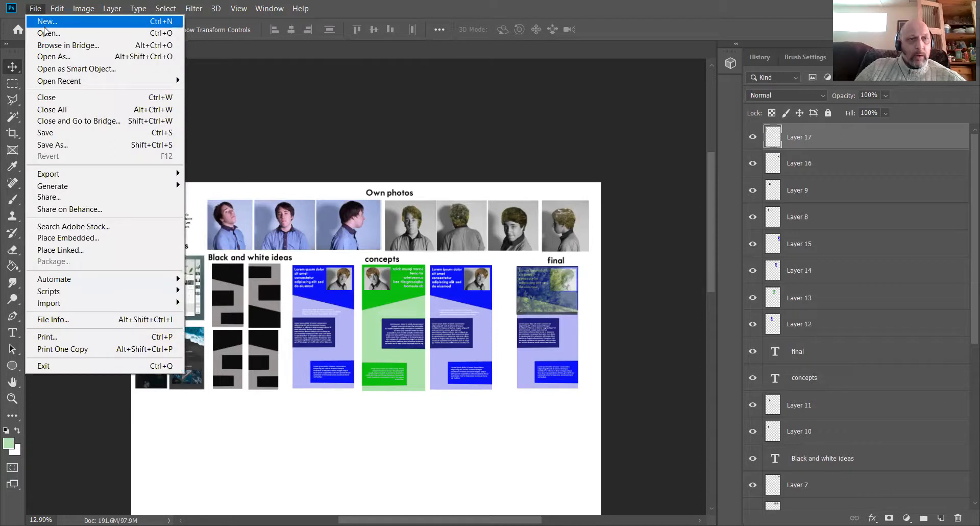
{"action": "left_click", "coordinate": [45, 21]}
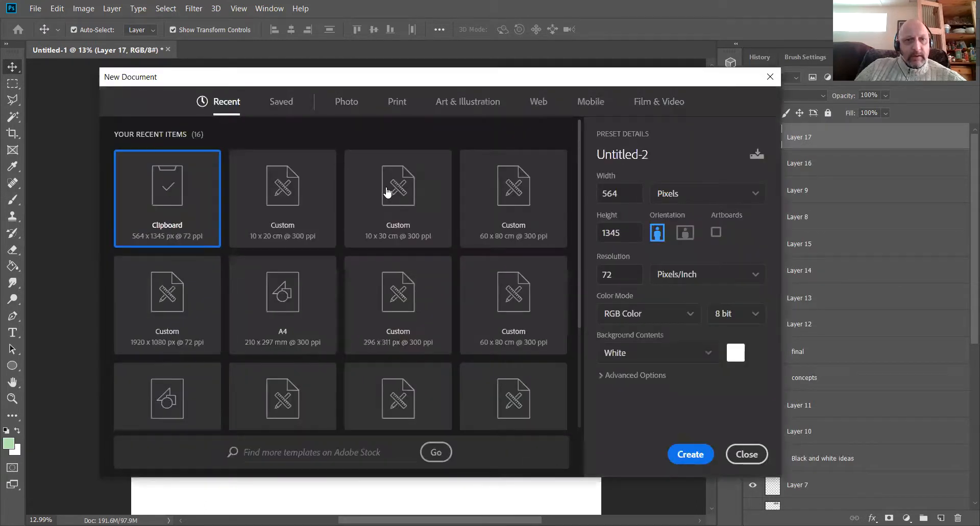
{"action": "left_click", "coordinate": [756, 193]}
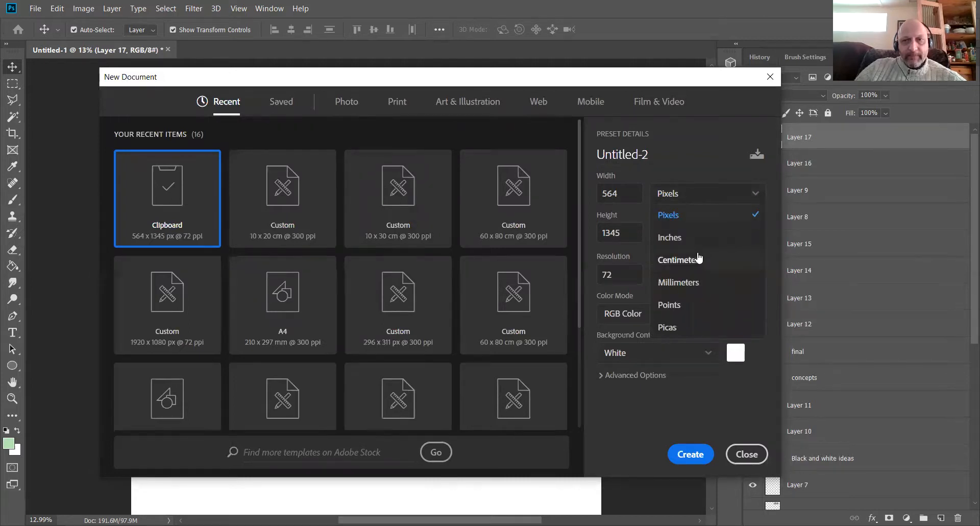
{"action": "left_click", "coordinate": [698, 262]}
{"action": "left_click_drag", "start_coordinate": [631, 194], "coordinate": [590, 189]}
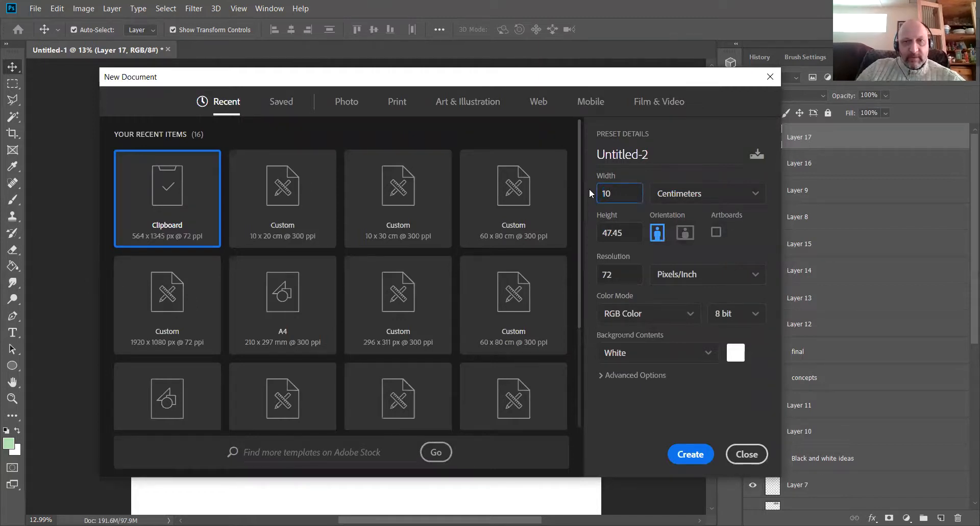
{"action": "left_click_drag", "start_coordinate": [627, 236], "coordinate": [599, 233]}
{"action": "type", "text": "20"}
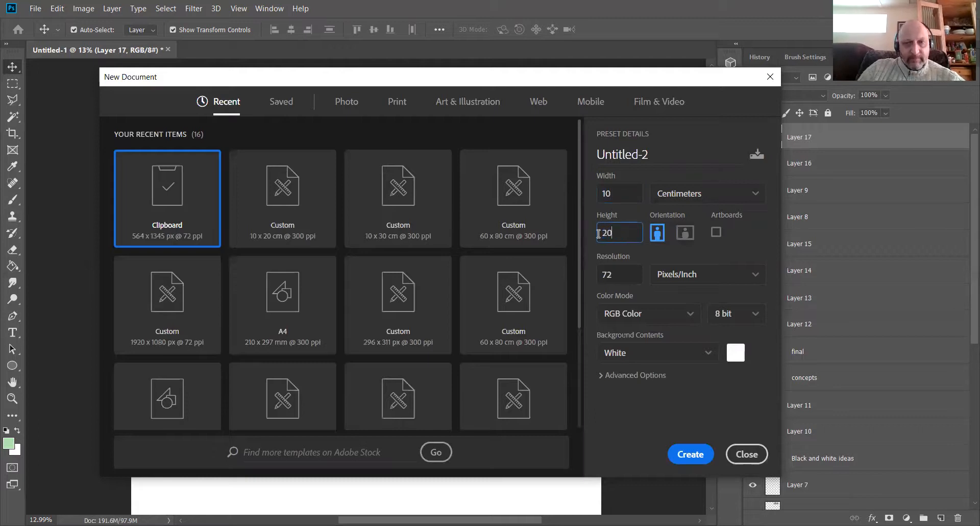
- Set the new document's resolution to 300 pixels/inch and create it
{"action": "left_click", "coordinate": [756, 278]}
{"action": "left_click", "coordinate": [714, 317]}
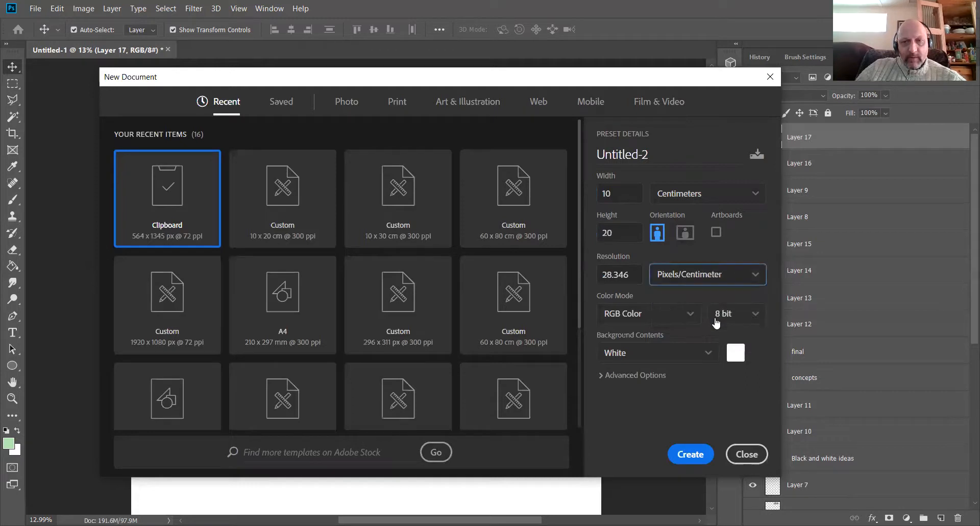
{"action": "left_click", "coordinate": [746, 280]}
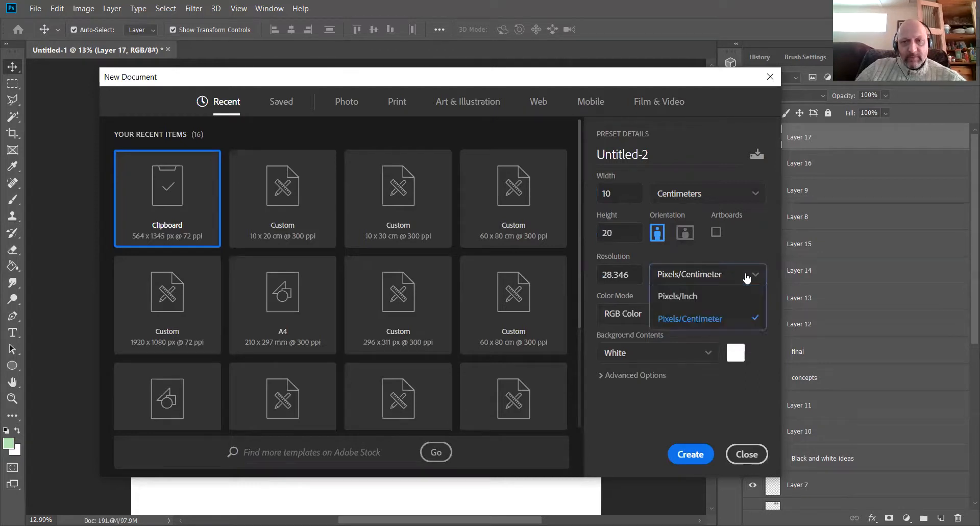
{"action": "left_click", "coordinate": [716, 301]}
{"action": "left_click", "coordinate": [627, 282]}
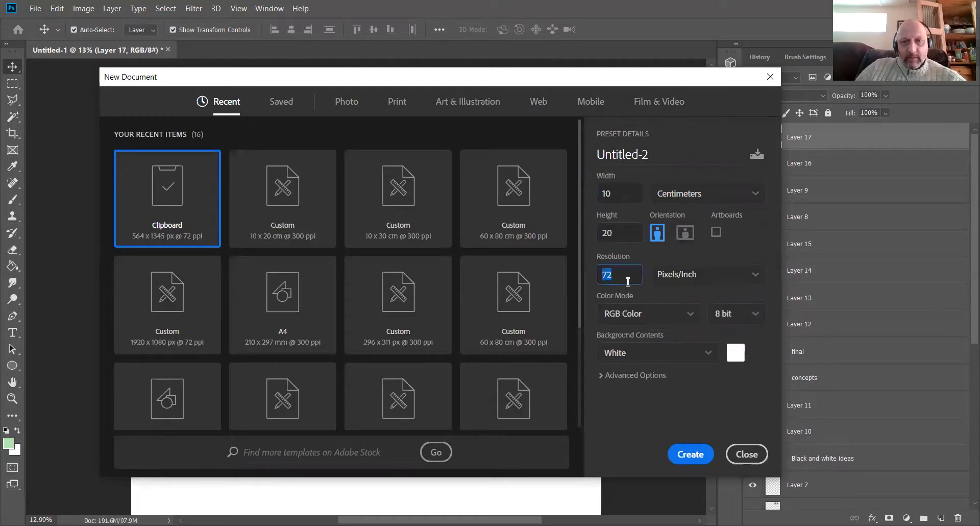
{"action": "type", "text": "2"}
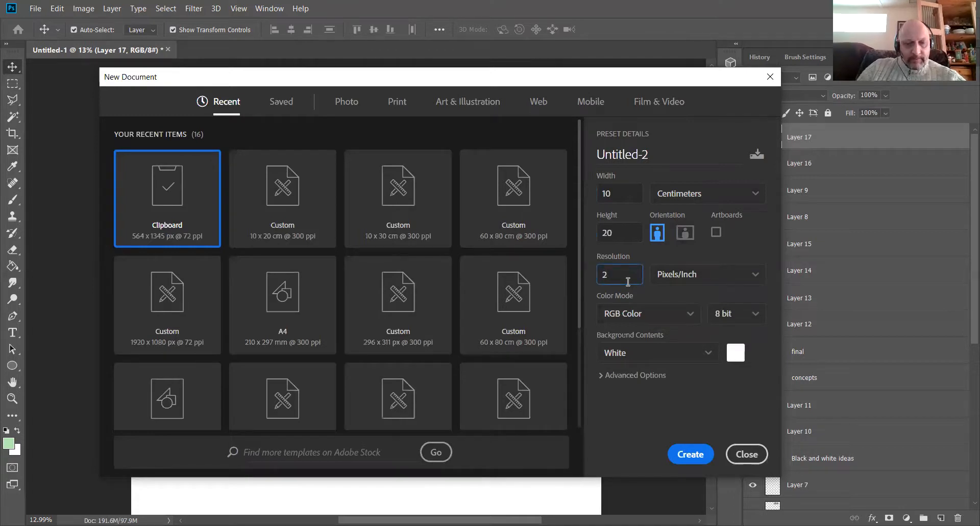
{"action": "key", "text": "BackSpace"}
{"action": "type", "text": "300"}
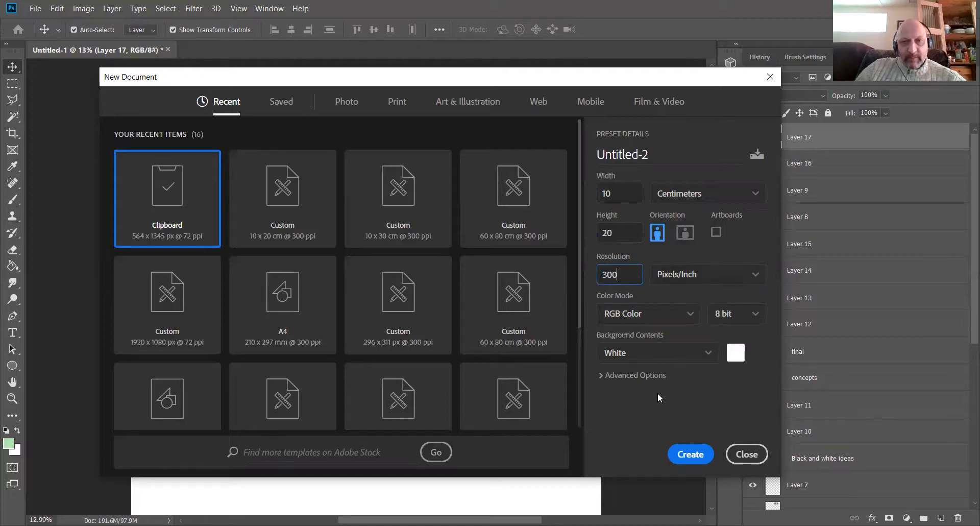
{"action": "left_click", "coordinate": [689, 454]}
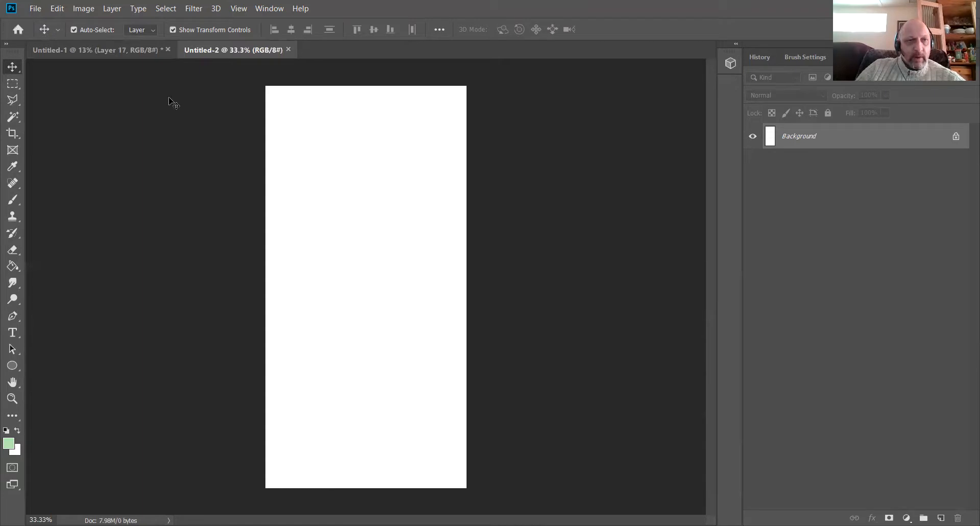
- Outline a block with a slanted lower edge across the top of the blank Untitled-2 page using the Polygonal Lasso
{"action": "left_click", "coordinate": [129, 50]}
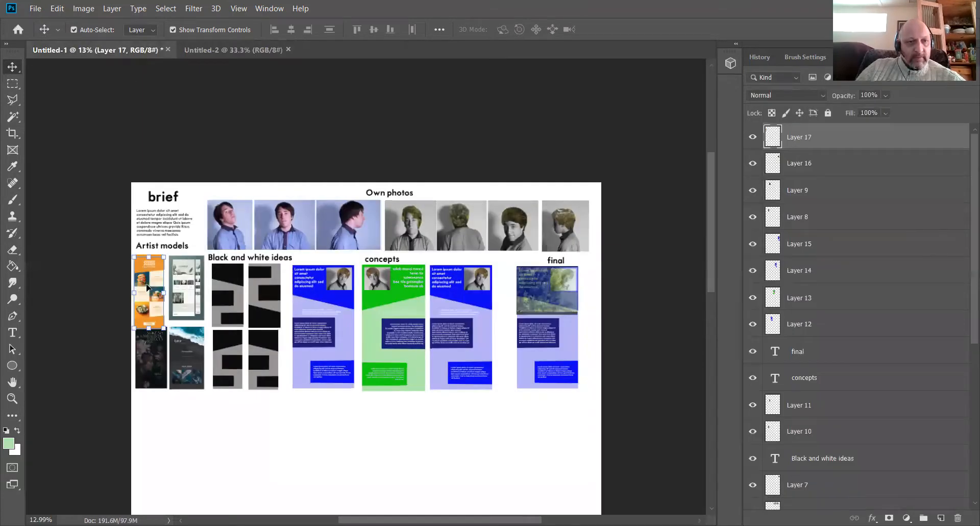
{"action": "left_click", "coordinate": [211, 50]}
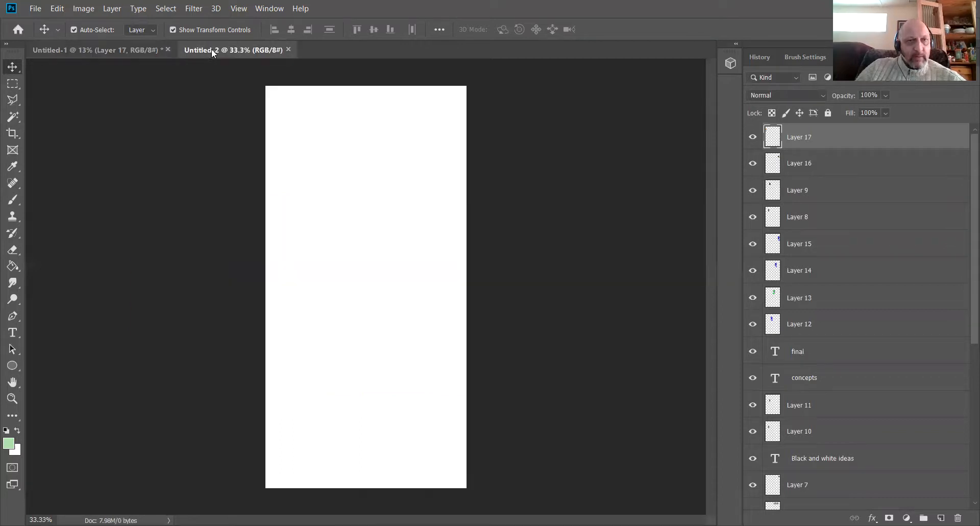
{"action": "left_click", "coordinate": [20, 102]}
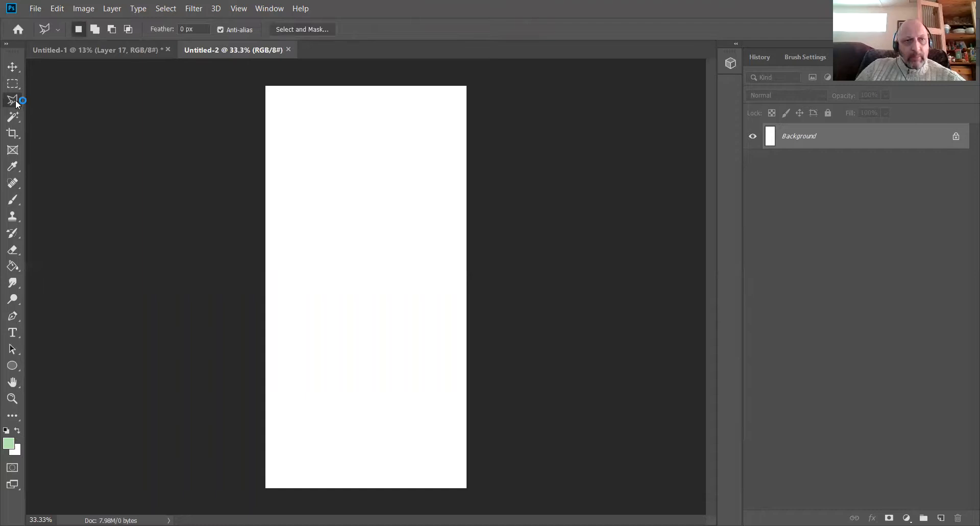
{"action": "left_click", "coordinate": [264, 84]}
{"action": "left_click", "coordinate": [275, 201]}
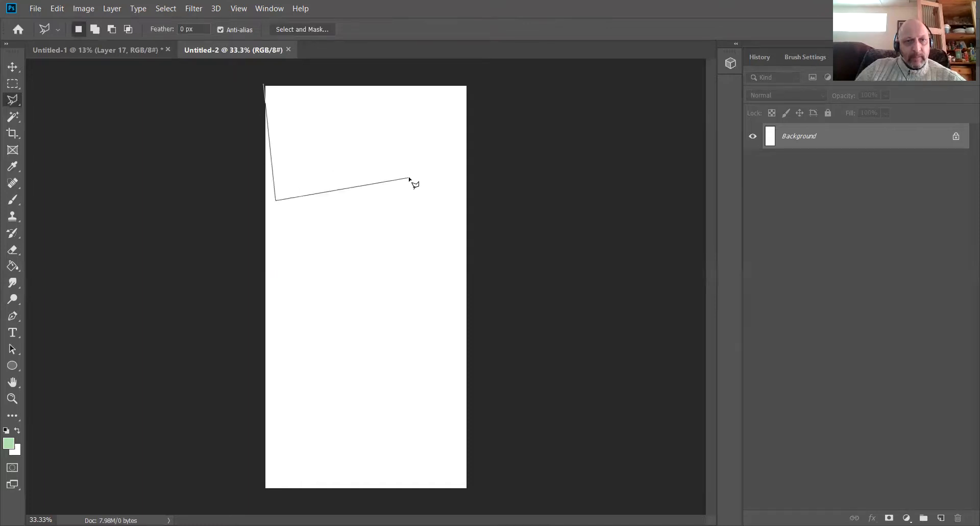
{"action": "key", "text": "BackSpace"}
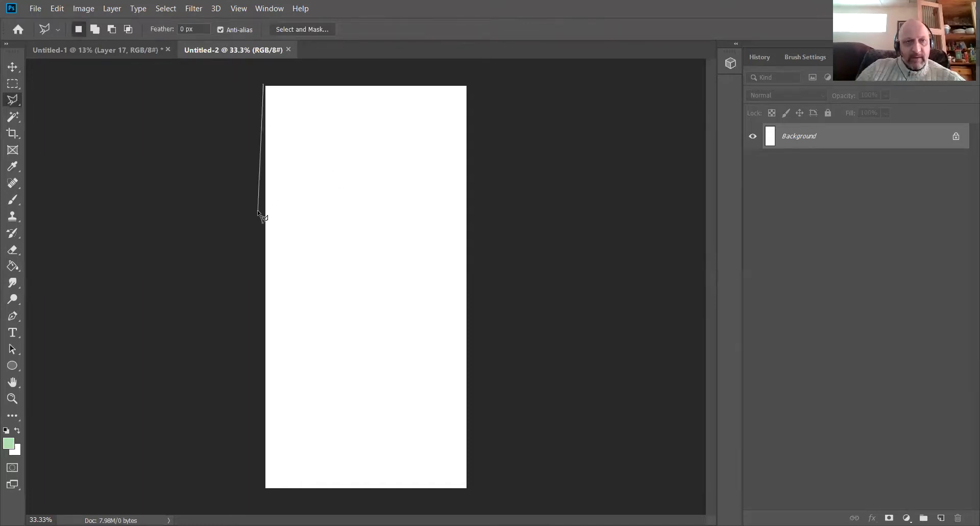
{"action": "left_click", "coordinate": [258, 211]}
{"action": "left_click", "coordinate": [503, 187]}
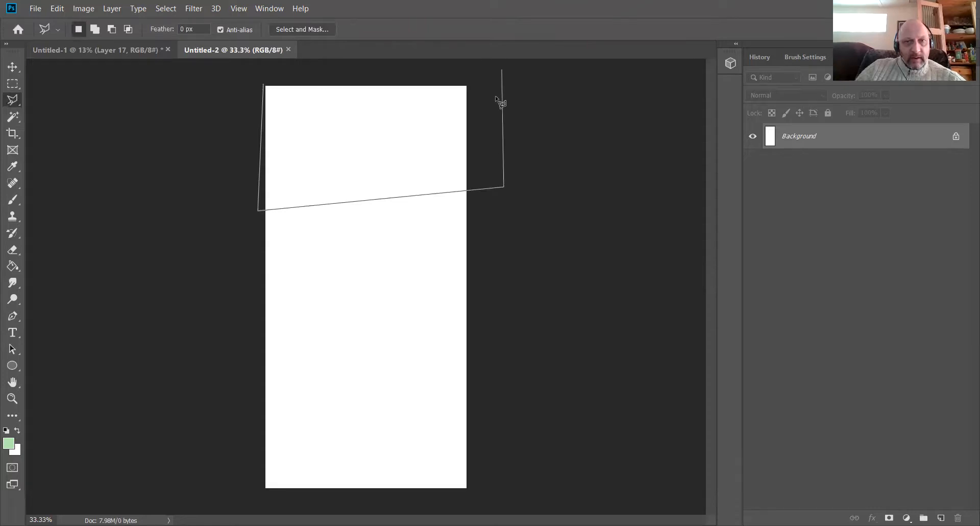
{"action": "left_click", "coordinate": [502, 93]}
{"action": "left_click", "coordinate": [265, 82]}
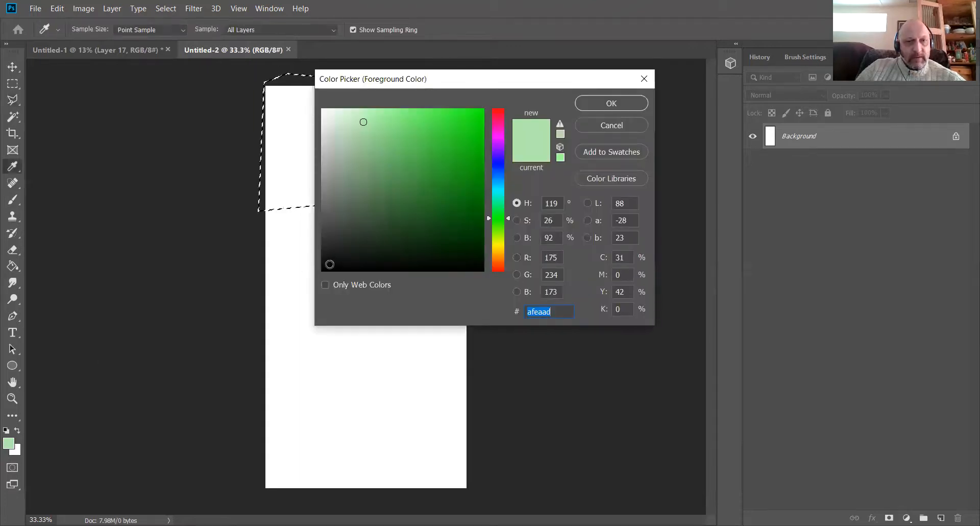
- Set the foreground colour to near-black 040404 and fill the slanted selection at the top of the page with it
{"action": "left_click", "coordinate": [326, 268]}
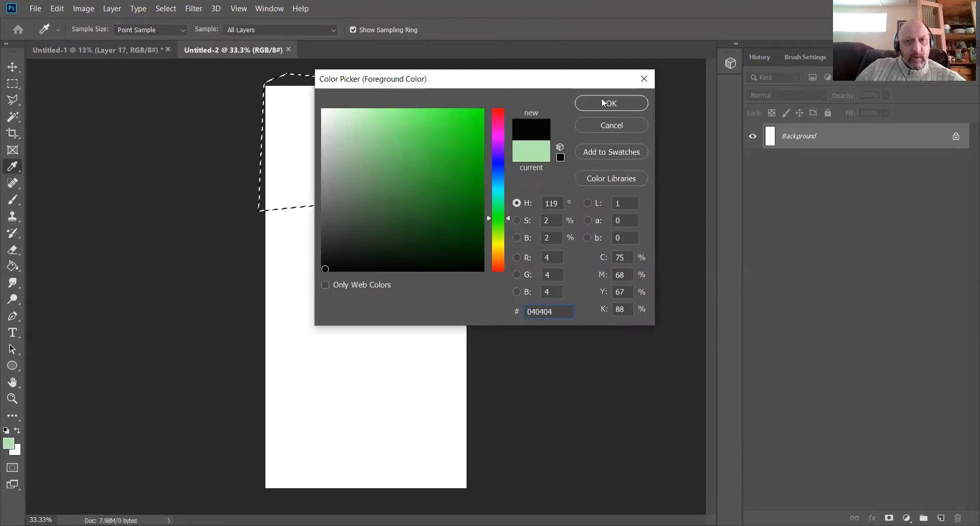
{"action": "left_click", "coordinate": [626, 101]}
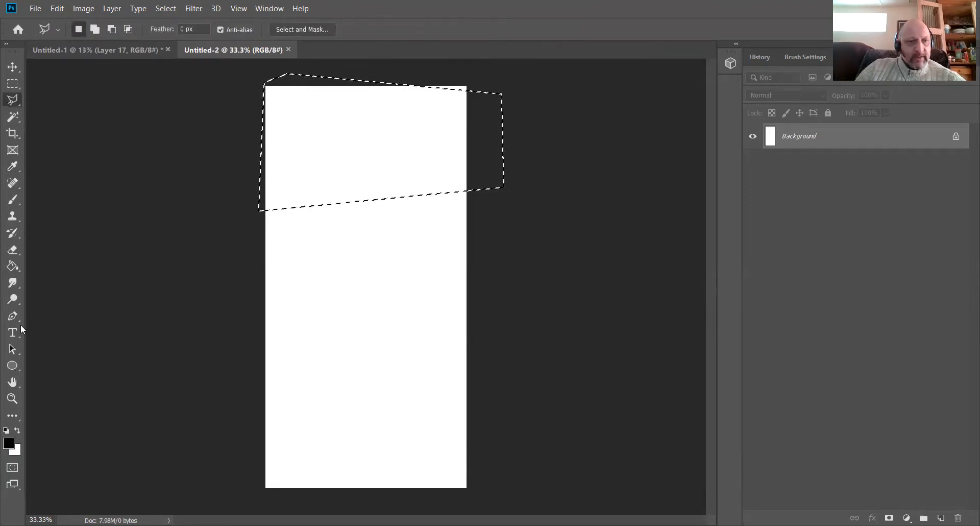
{"action": "left_click", "coordinate": [13, 266]}
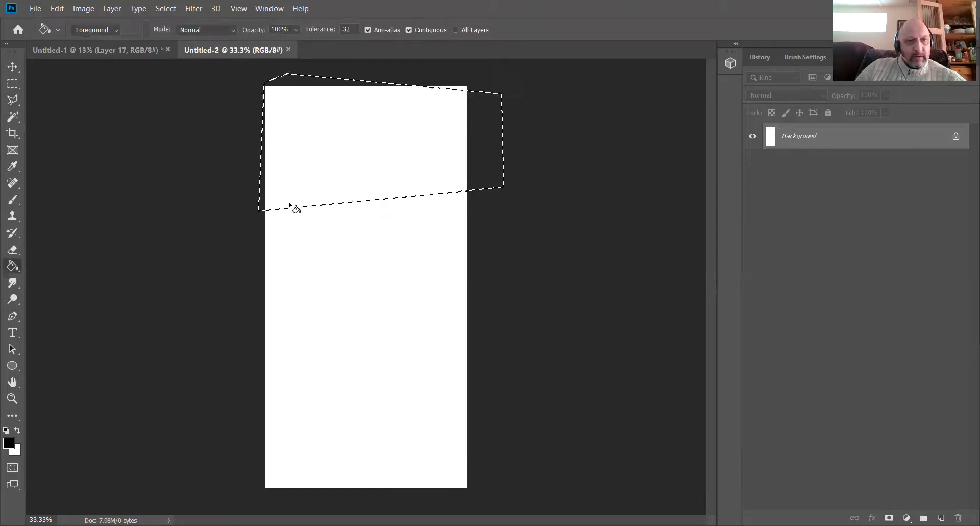
{"action": "left_click", "coordinate": [350, 137]}
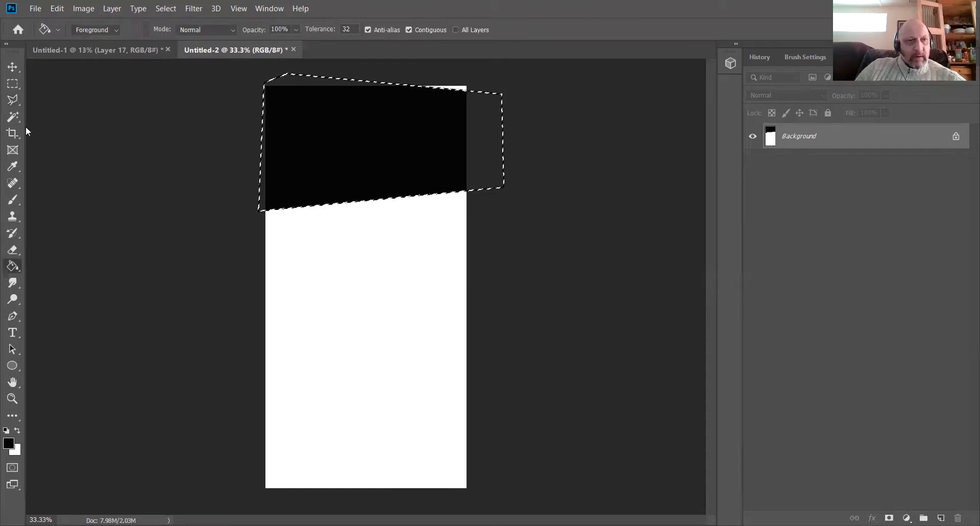
- Outline a wide block below the page's middle, running off its right edge, with the Polygonal Lasso and fill it with black
{"action": "left_click", "coordinate": [13, 105]}
{"action": "left_click", "coordinate": [472, 282]}
{"action": "left_click", "coordinate": [297, 283]}
{"action": "left_click", "coordinate": [296, 372]}
{"action": "left_click", "coordinate": [503, 373]}
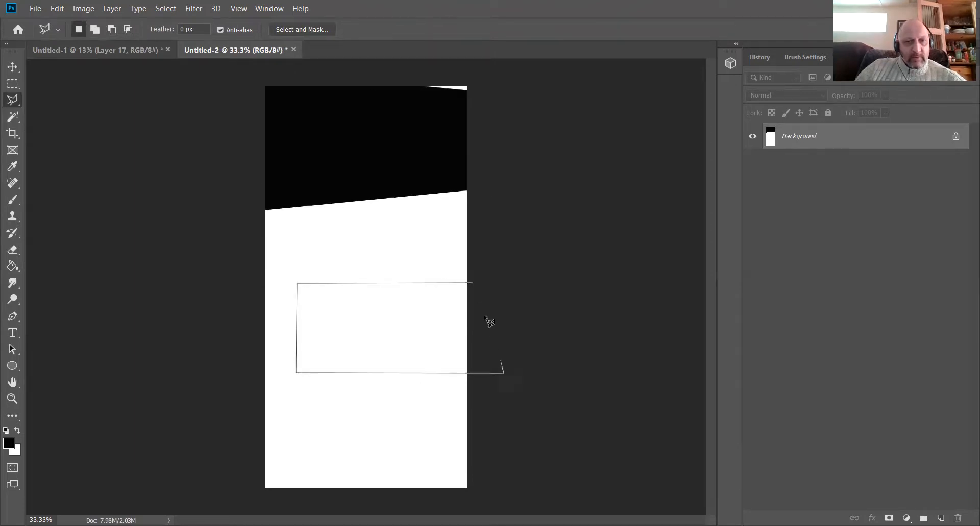
{"action": "left_click", "coordinate": [471, 283]}
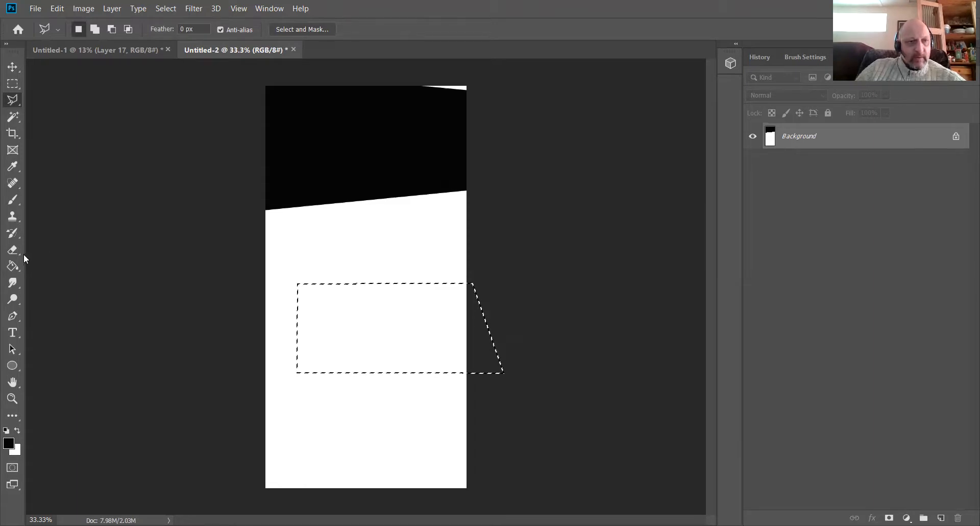
{"action": "left_click", "coordinate": [13, 266]}
{"action": "left_click", "coordinate": [350, 335]}
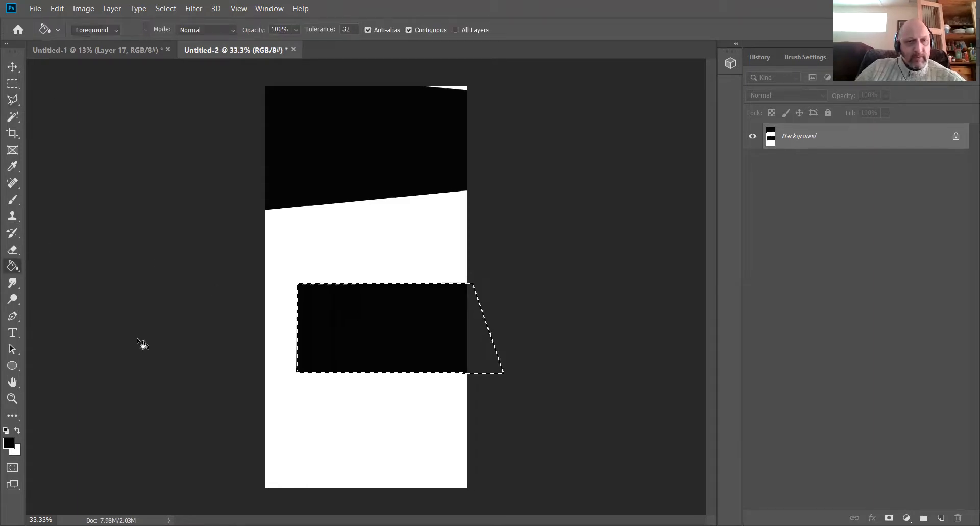
- Select a rectangle near the bottom of the page, starting at its left edge, with the Rectangular Marquee and fill it with black
{"action": "left_click", "coordinate": [13, 86]}
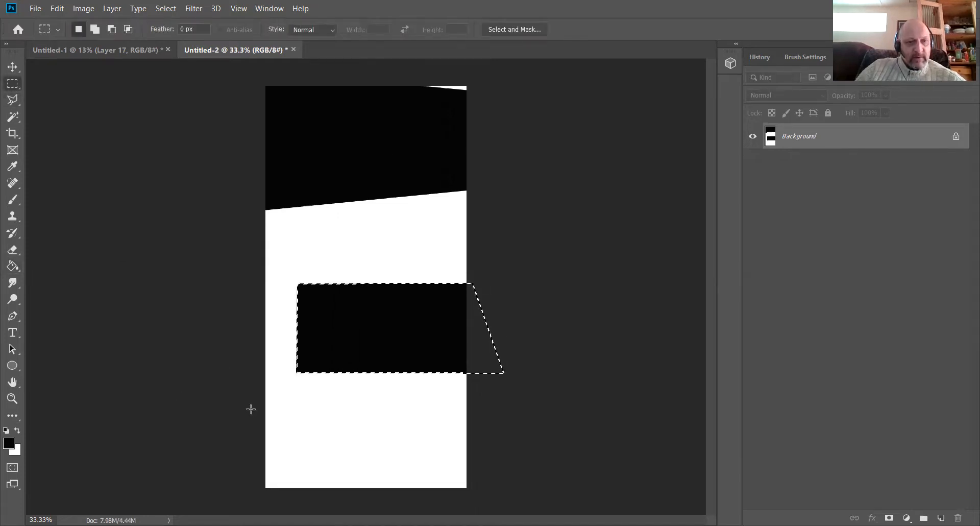
{"action": "left_click_drag", "start_coordinate": [428, 466], "coordinate": [266, 406]}
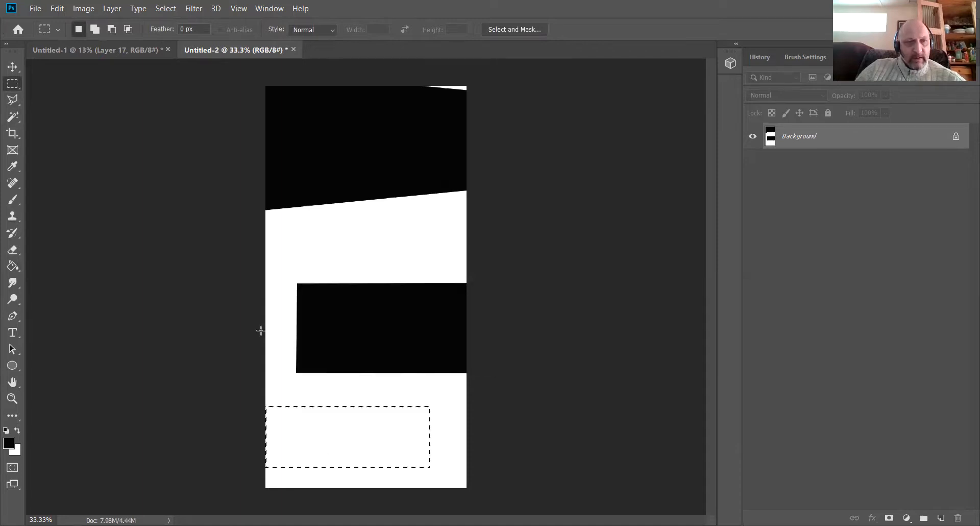
{"action": "left_click", "coordinate": [13, 265]}
{"action": "left_click", "coordinate": [303, 425]}
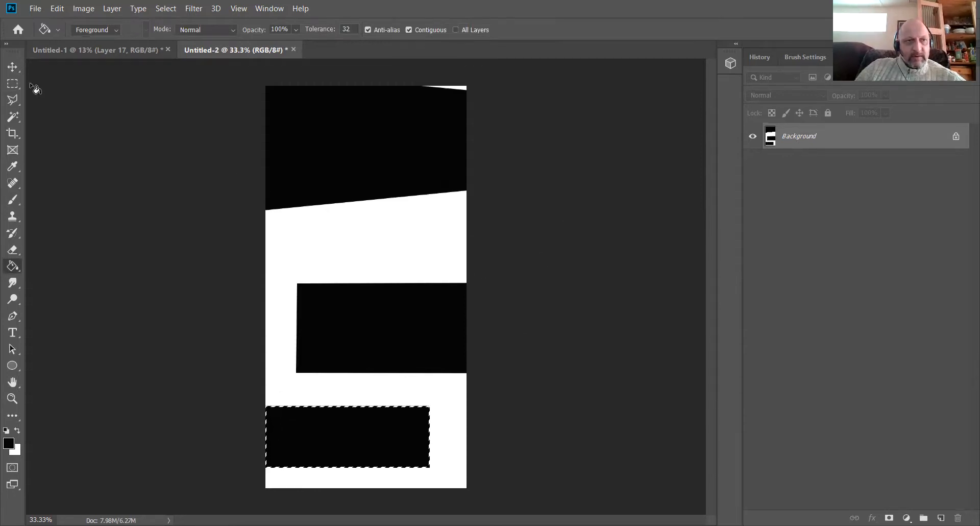
- Select the entire black-and-white layout, copy it, and return to the Untitled-1 board
{"action": "left_click", "coordinate": [13, 83]}
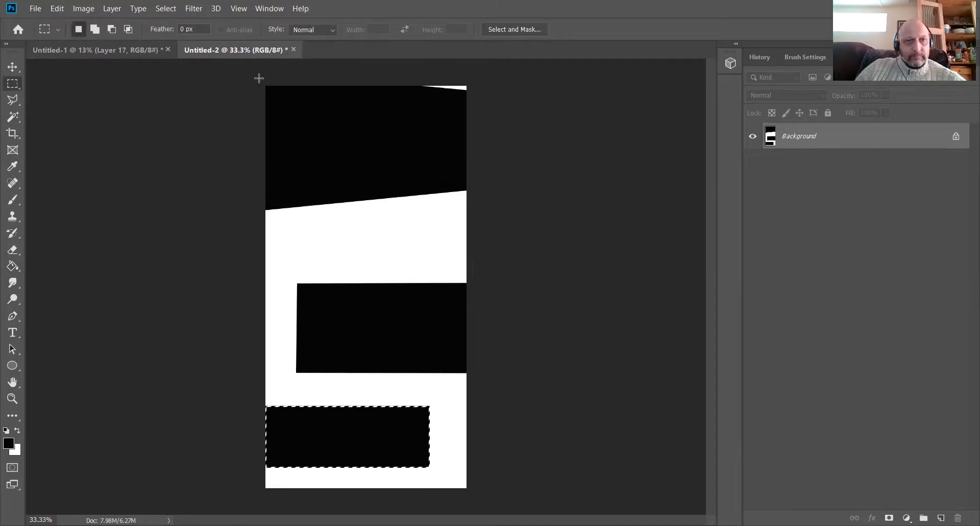
{"action": "key", "text": "ctrl+a"}
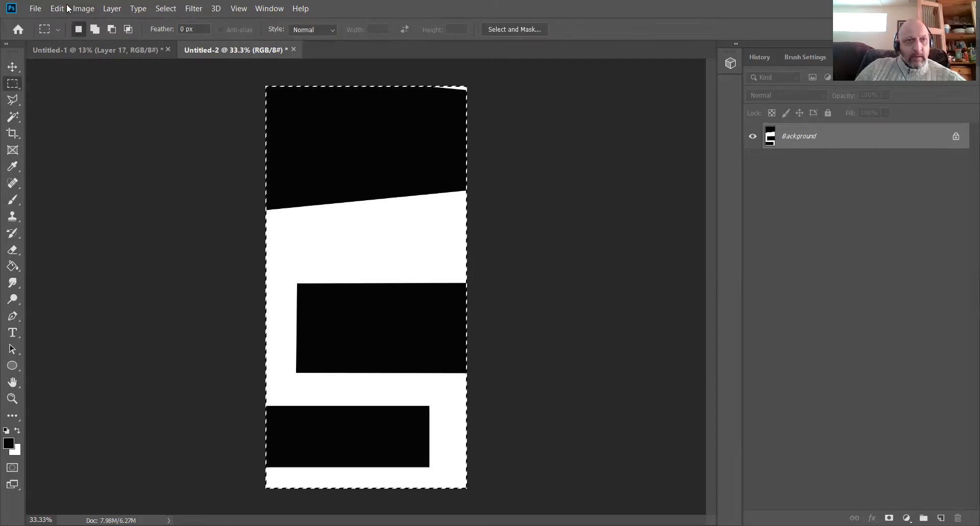
{"action": "left_click", "coordinate": [57, 9]}
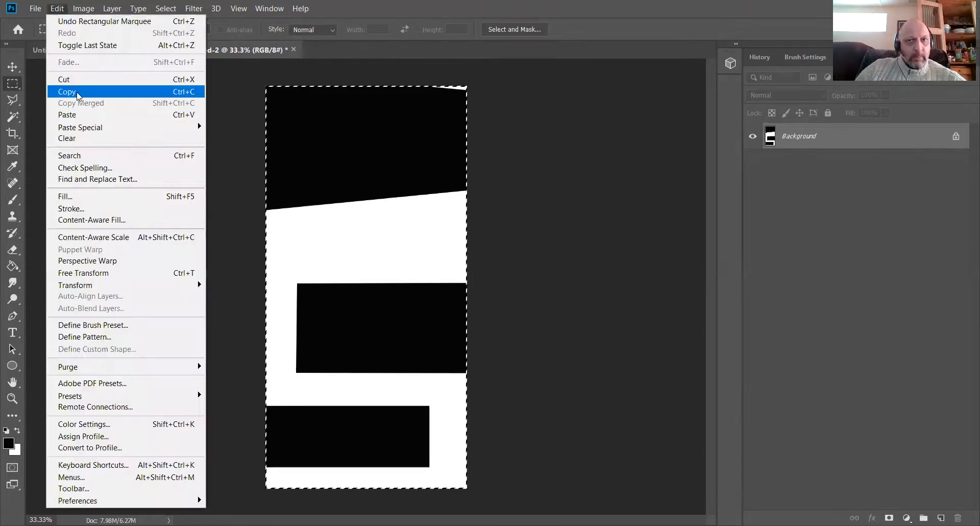
{"action": "left_click", "coordinate": [79, 92]}
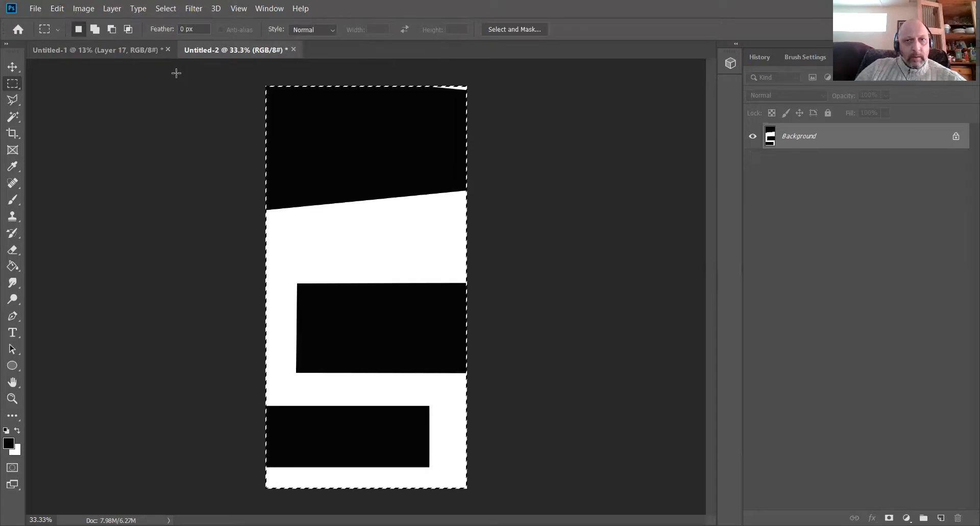
{"action": "left_click", "coordinate": [134, 55]}
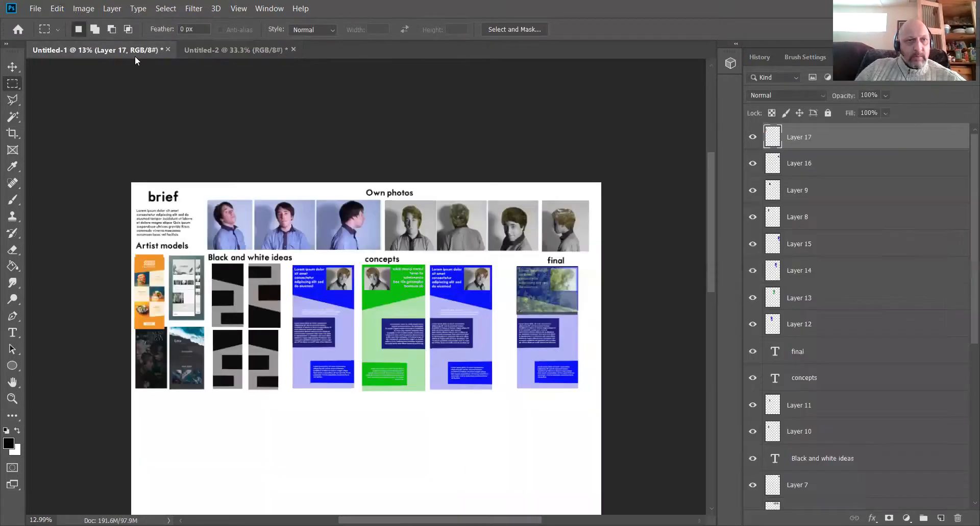
- Try placing a pasted copy of the black-and-white layout on the board below the black-and-white ideas, and delete it again
{"action": "left_click", "coordinate": [57, 8]}
{"action": "left_click", "coordinate": [84, 114]}
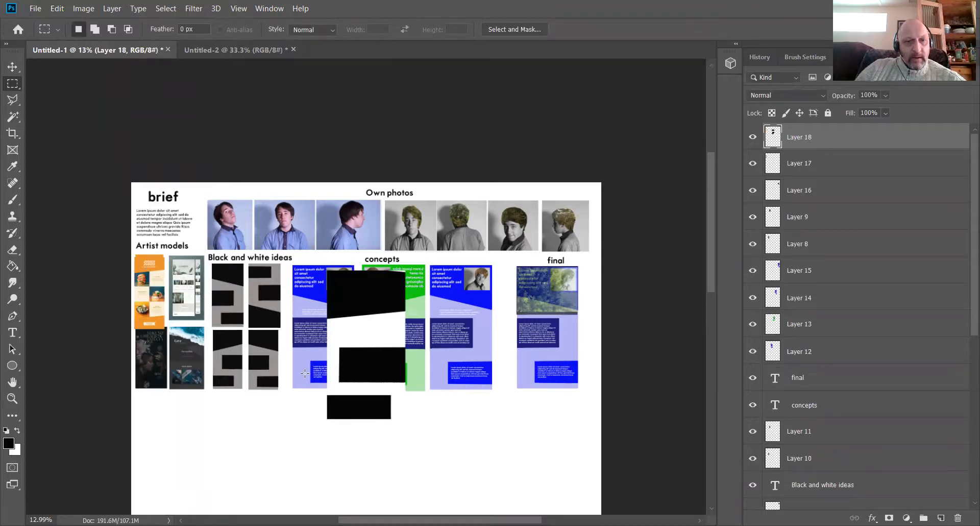
{"action": "left_click", "coordinate": [12, 66]}
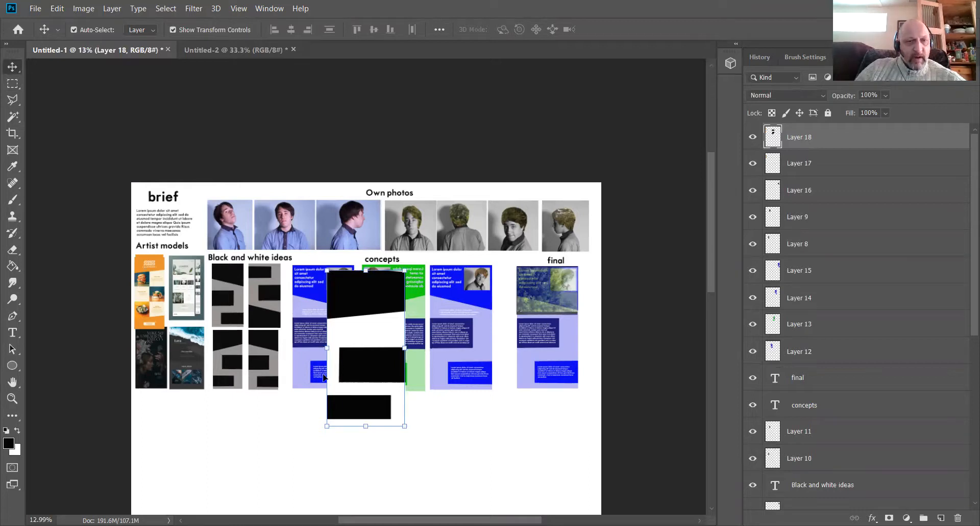
{"action": "left_click_drag", "start_coordinate": [323, 377], "coordinate": [266, 456]}
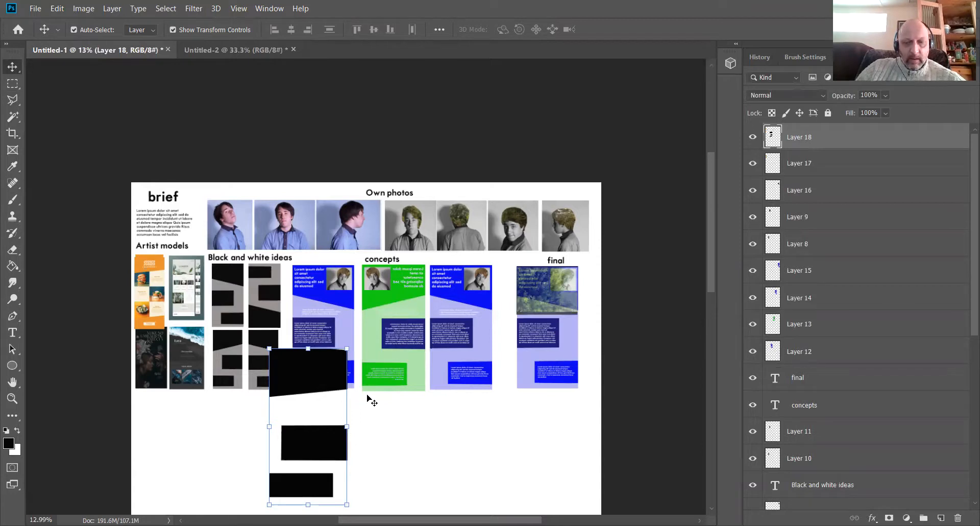
{"action": "key", "text": "Delete"}
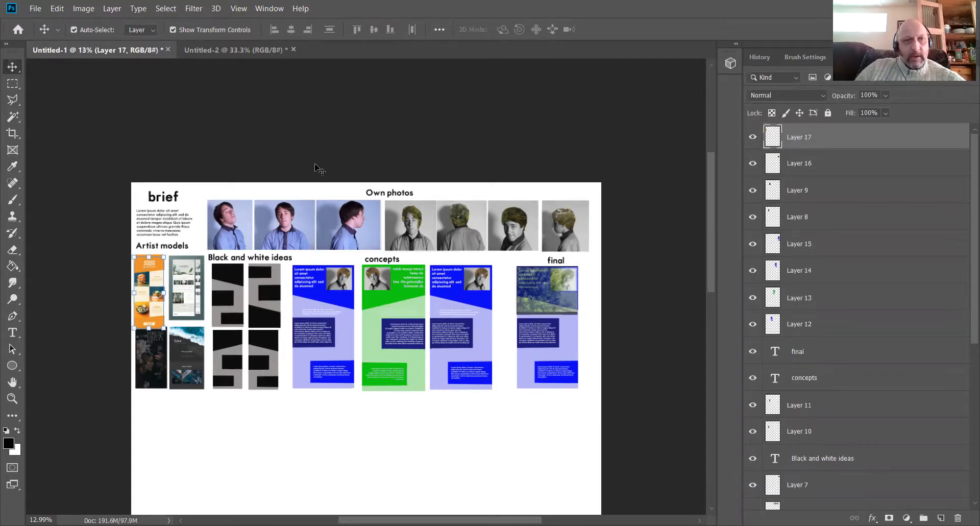
- In Untitled-2, add a paragraph text box between the slanted top block and the middle block, filled with Lorem Ipsum placeholder text
{"action": "left_click", "coordinate": [209, 49]}
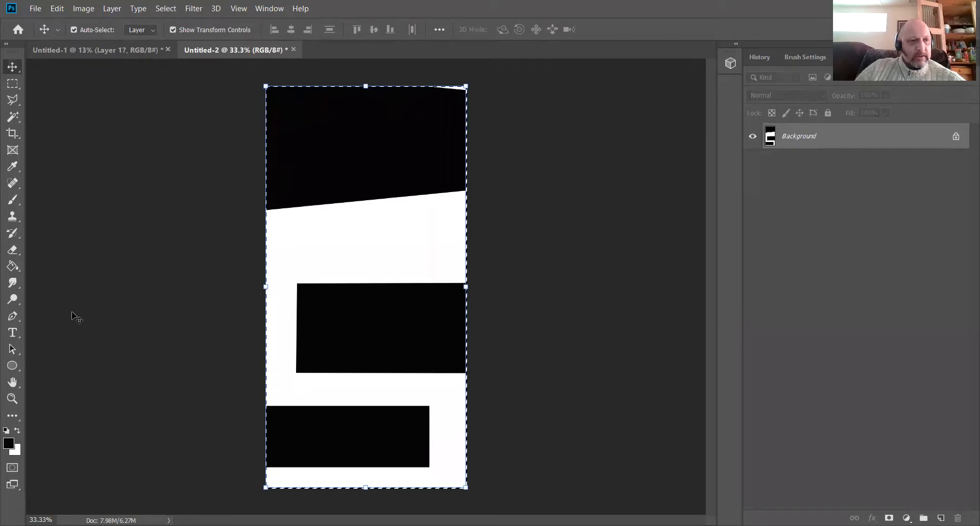
{"action": "left_click", "coordinate": [12, 332]}
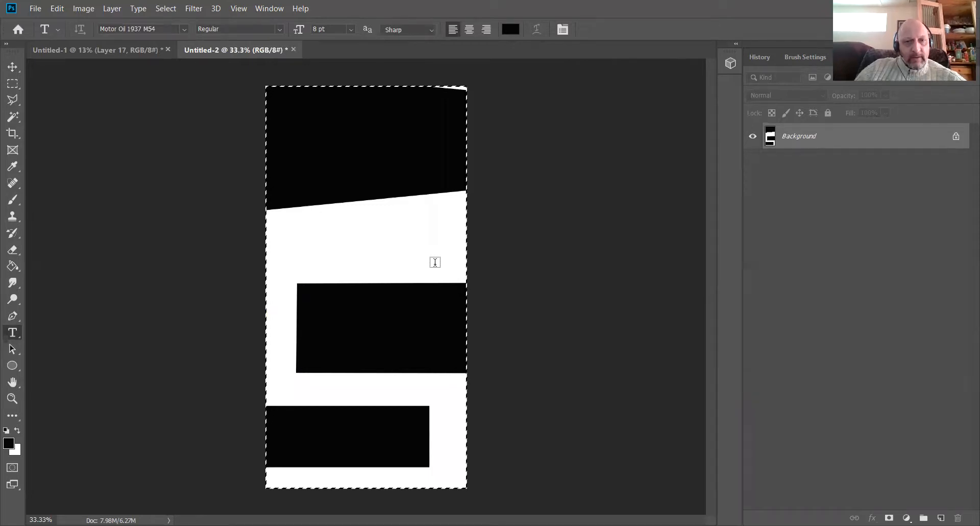
{"action": "left_click_drag", "start_coordinate": [447, 265], "coordinate": [448, 267]}
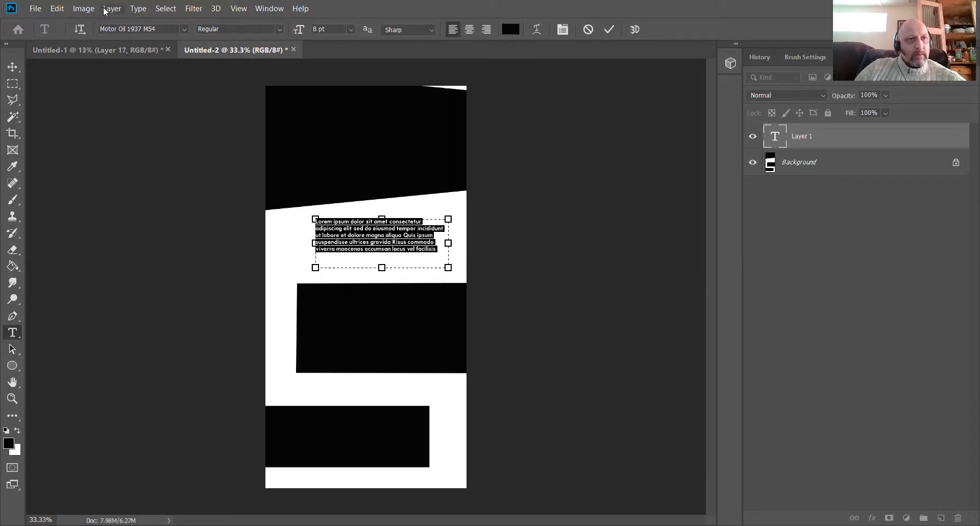
{"action": "left_click", "coordinate": [143, 13]}
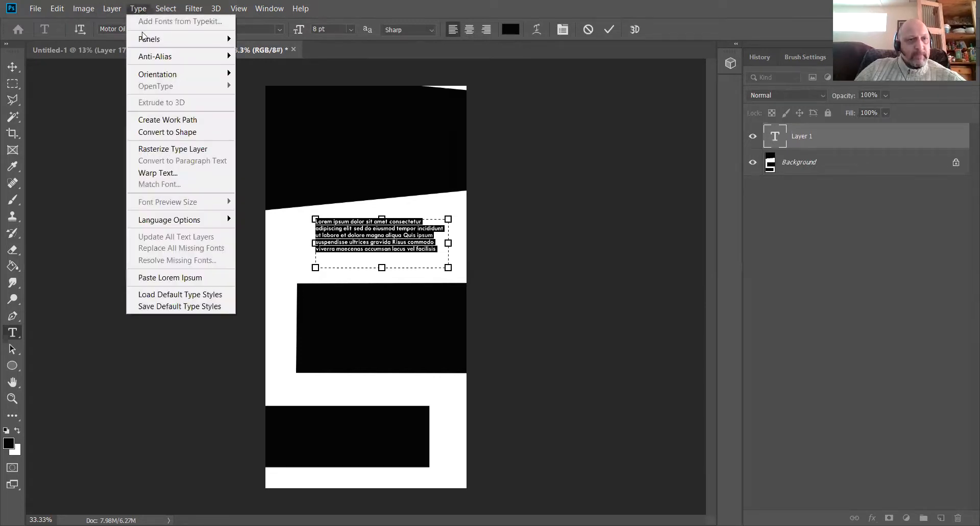
{"action": "left_click", "coordinate": [176, 279]}
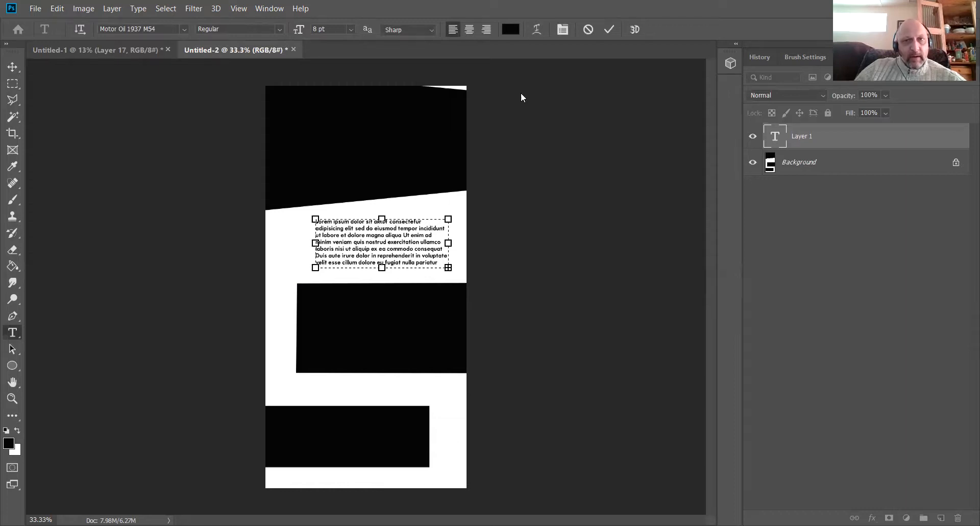
{"action": "left_click", "coordinate": [610, 30]}
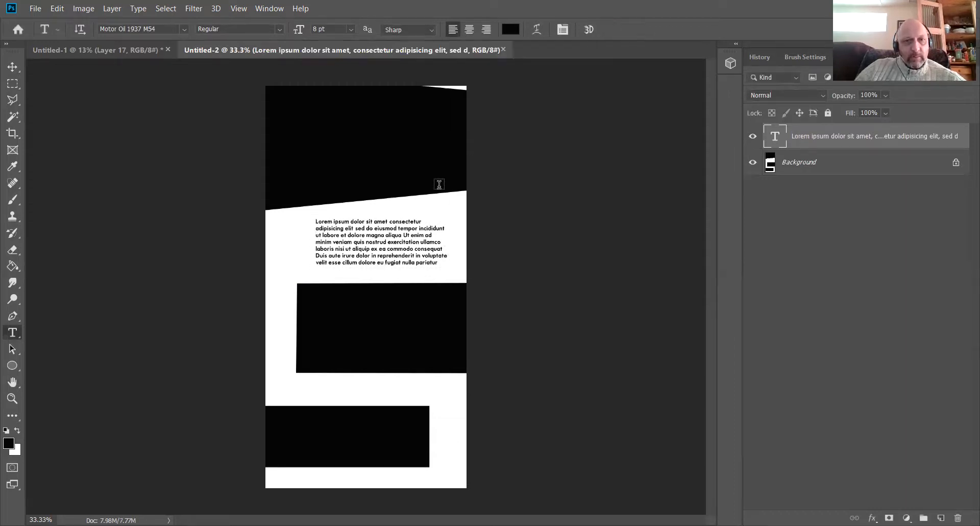
- Move the placeholder paragraph down and left, near the page's left edge just above the middle block, and return to the Untitled-1 board
{"action": "left_click", "coordinate": [13, 67]}
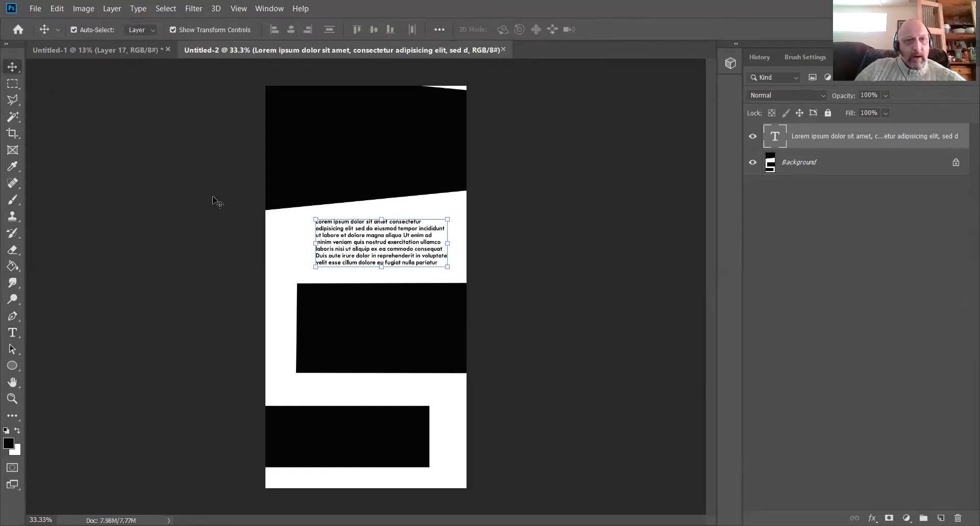
{"action": "left_click_drag", "start_coordinate": [332, 234], "coordinate": [330, 235]}
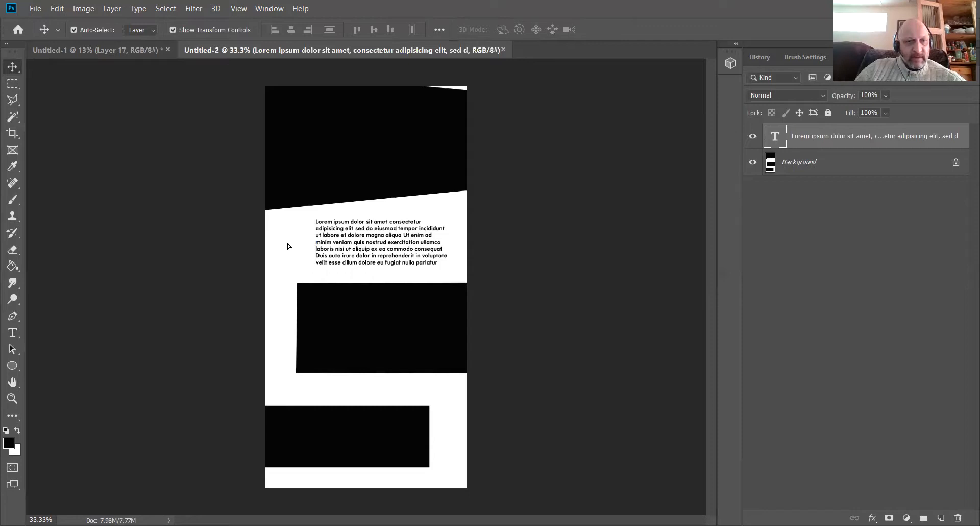
{"action": "left_click_drag", "start_coordinate": [328, 233], "coordinate": [288, 247]}
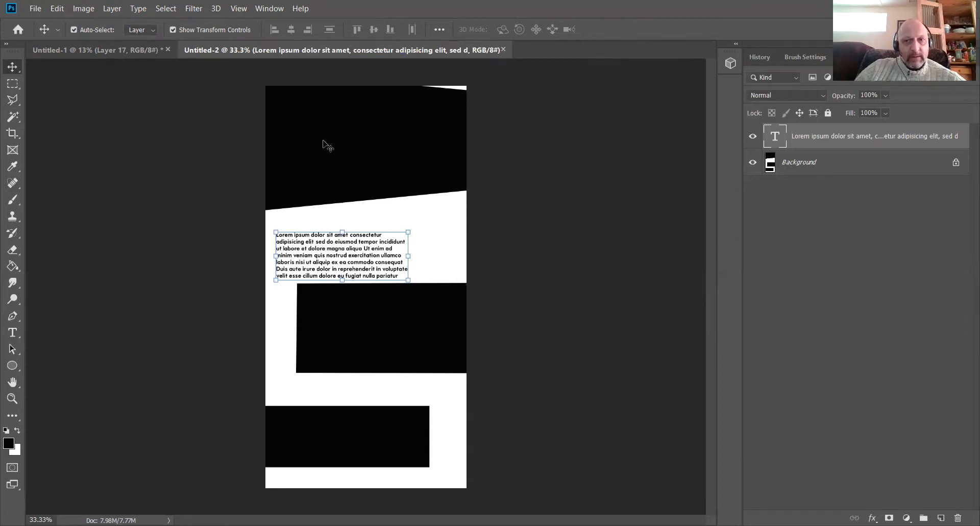
{"action": "left_click", "coordinate": [128, 53]}
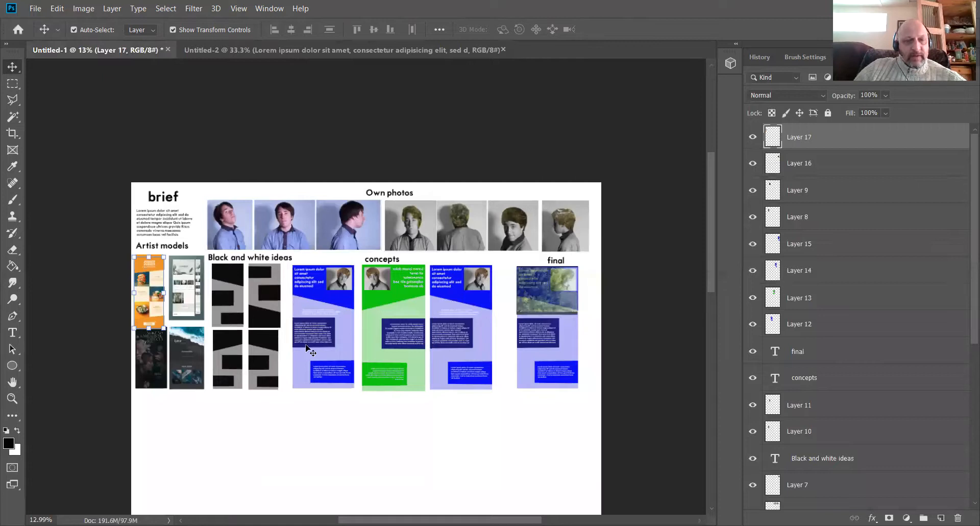